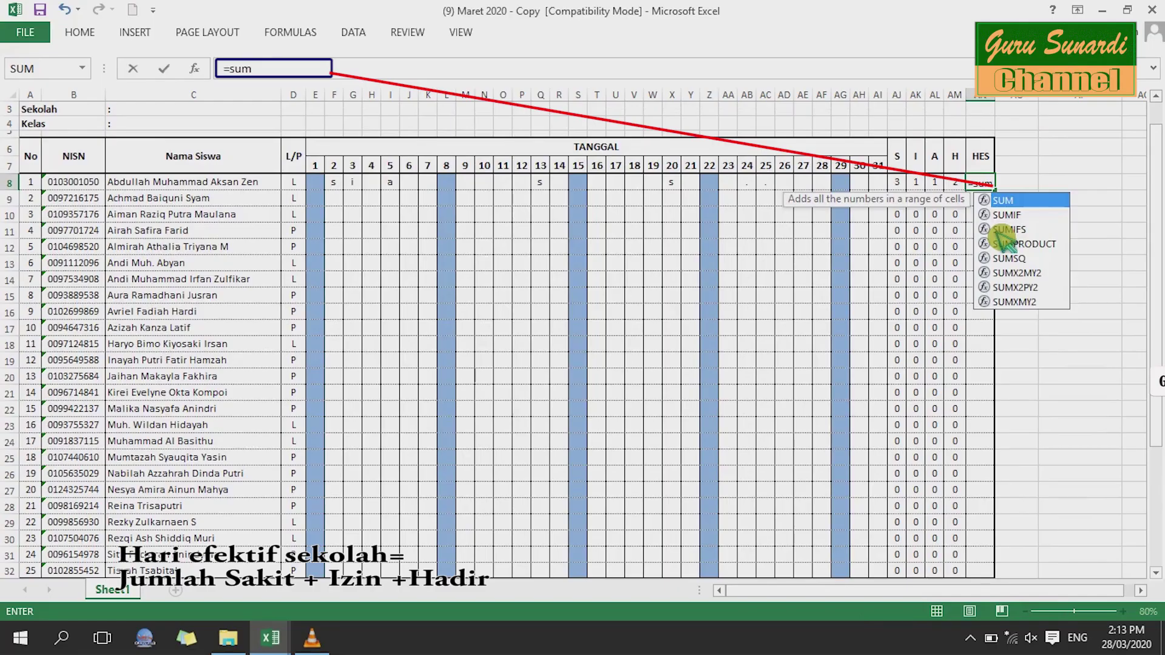
Step: Enter =SUM(AJ8:AM8) in AN8, giving 7, and fill it down to AN32
{"action": "type", "text": "("}
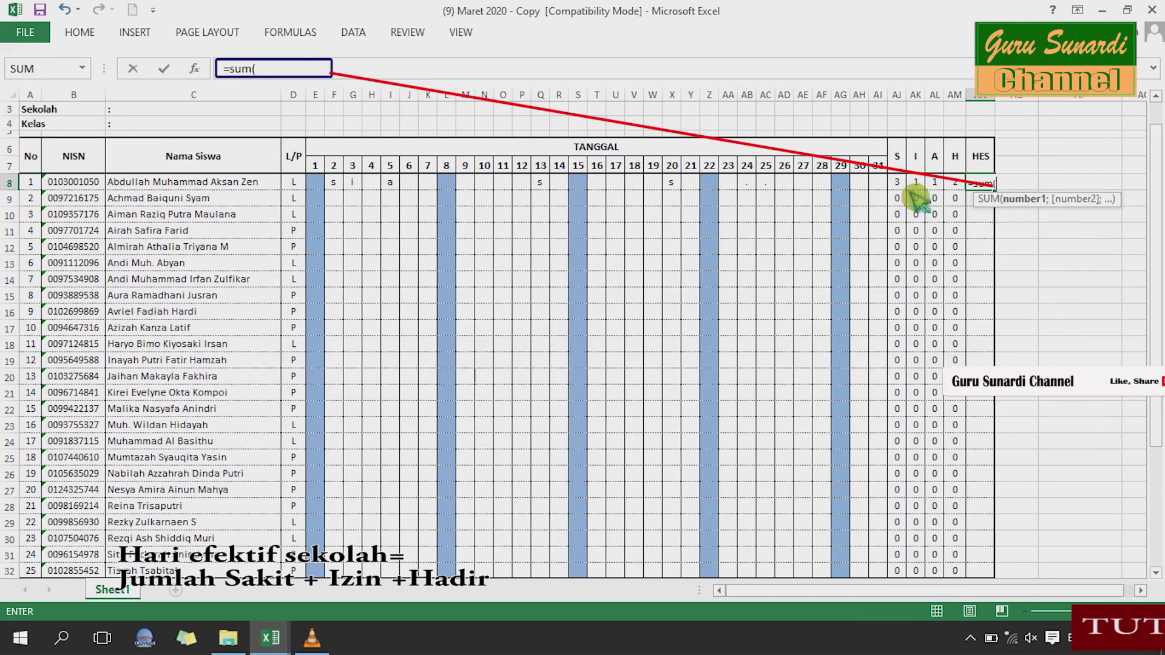
{"action": "left_click_drag", "start_coordinate": [897, 182], "coordinate": [955, 183]}
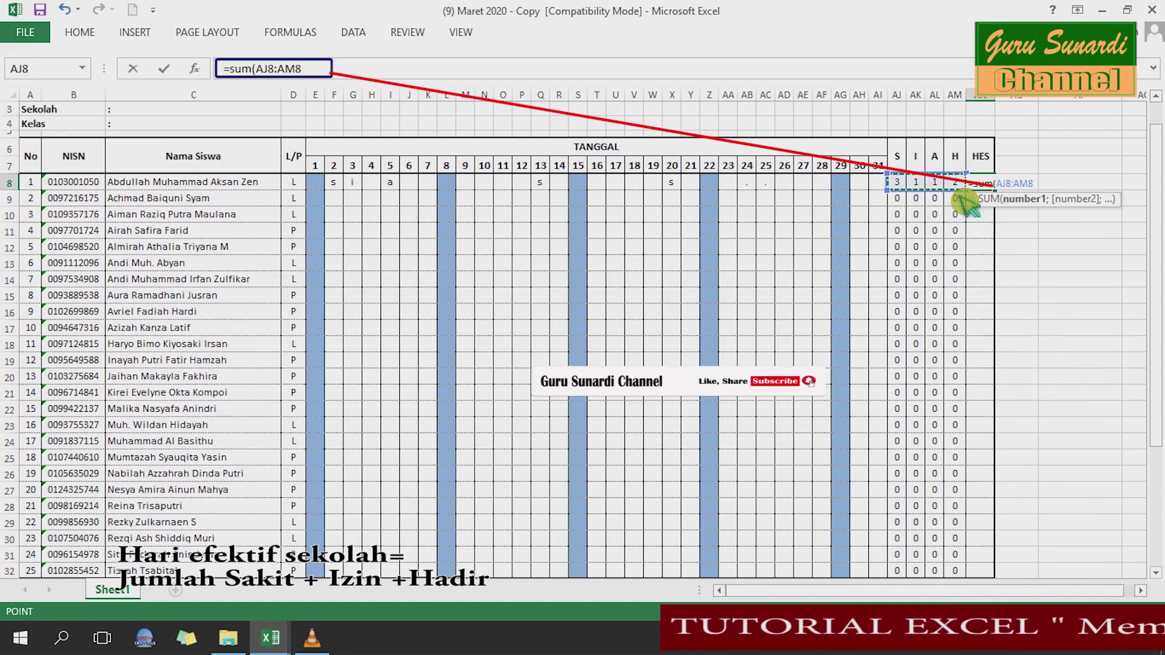
{"action": "type", "text": ")"}
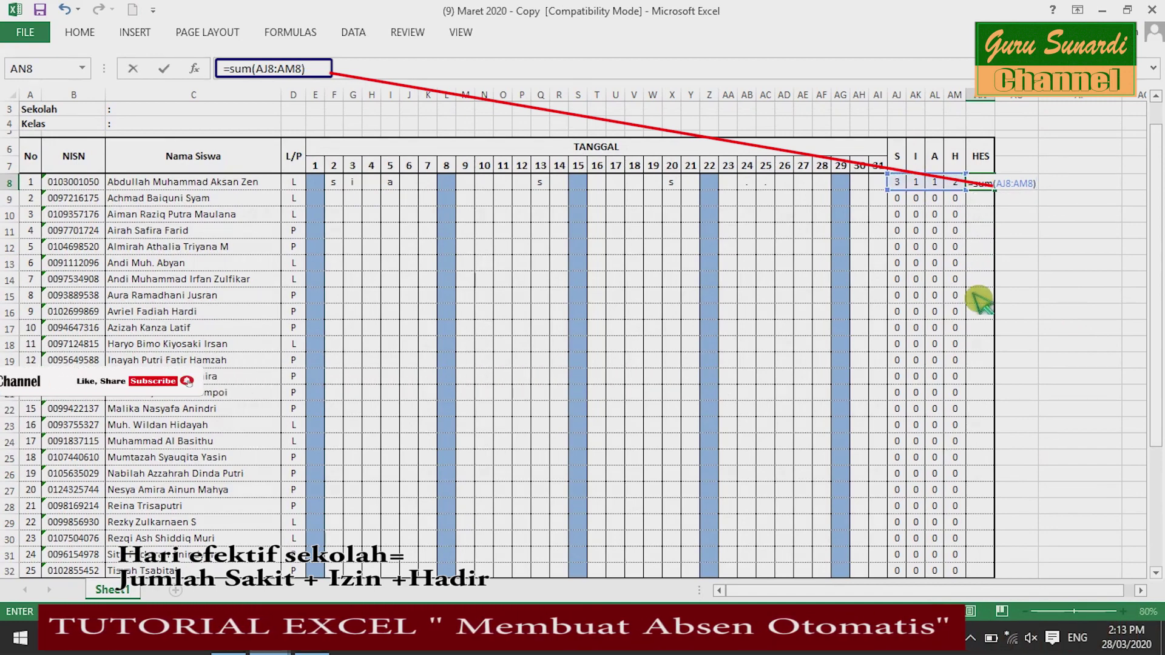
{"action": "key", "text": "Return"}
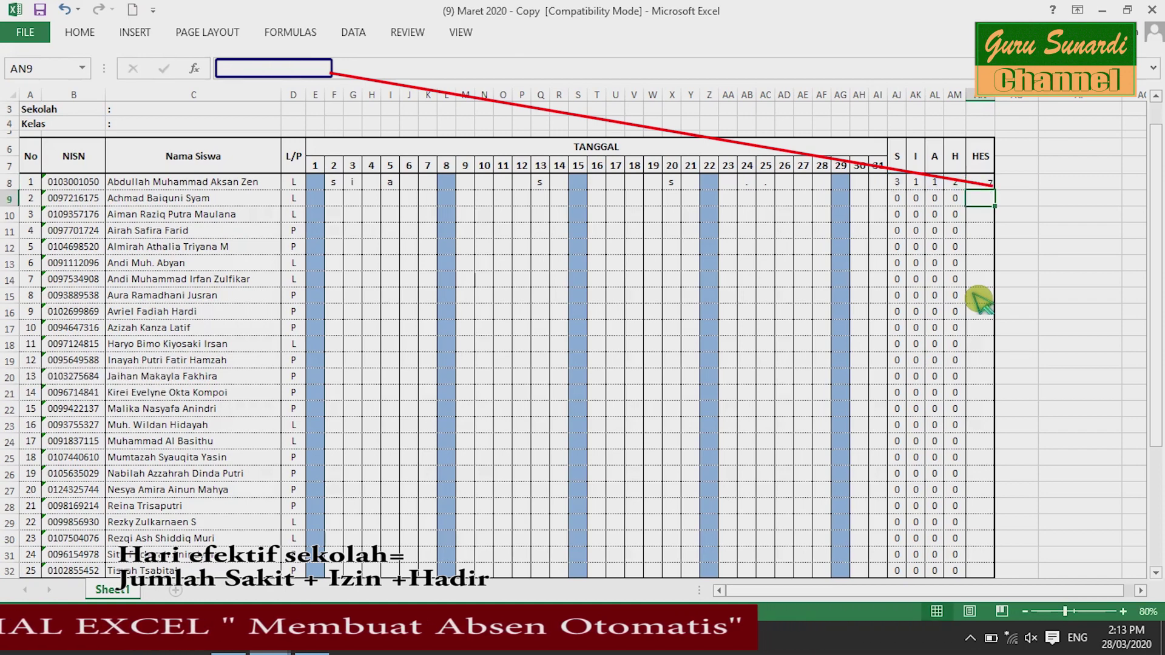
{"action": "left_click", "coordinate": [978, 183]}
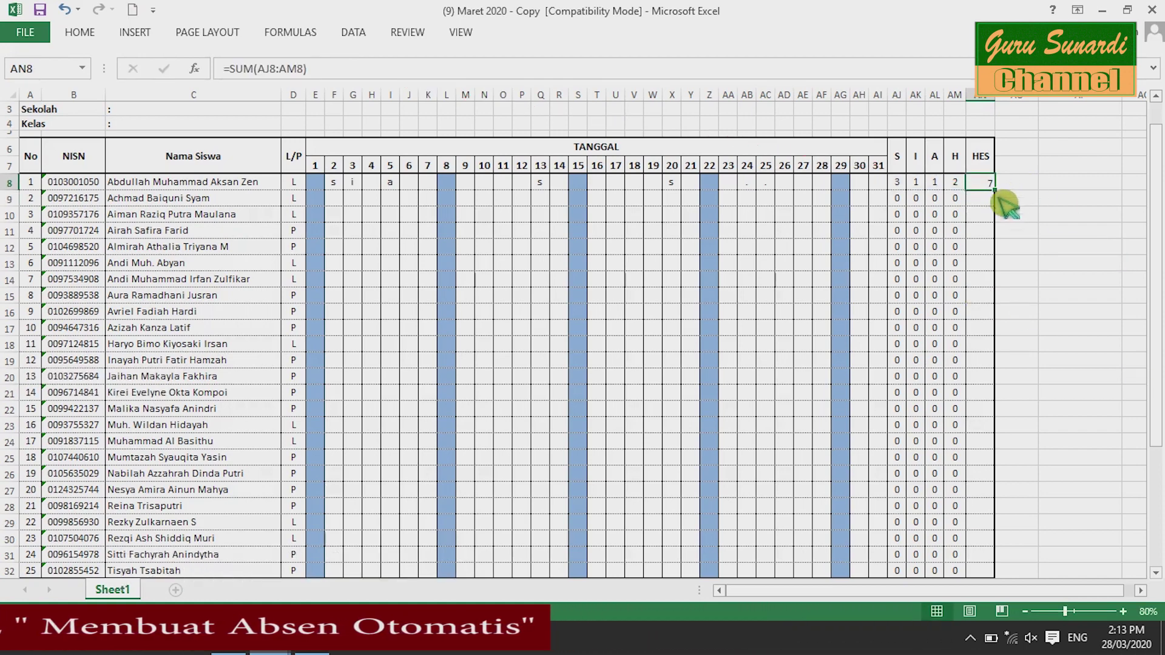
{"action": "left_click_drag", "start_coordinate": [994, 190], "coordinate": [1022, 583]}
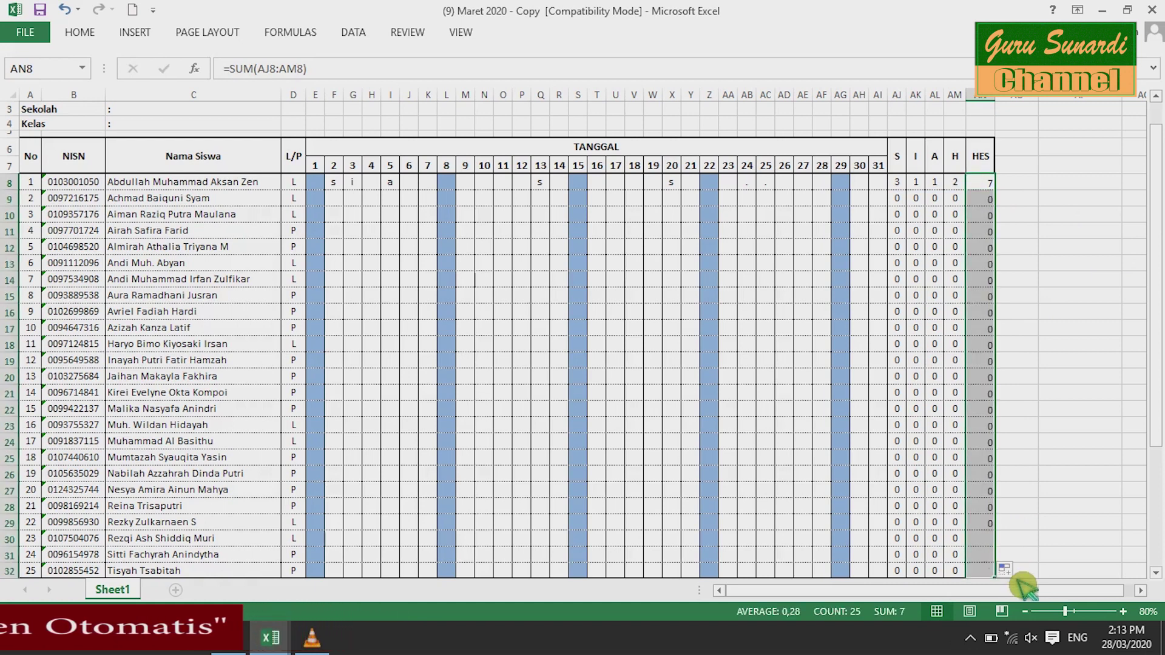
{"action": "left_click", "coordinate": [1074, 413]}
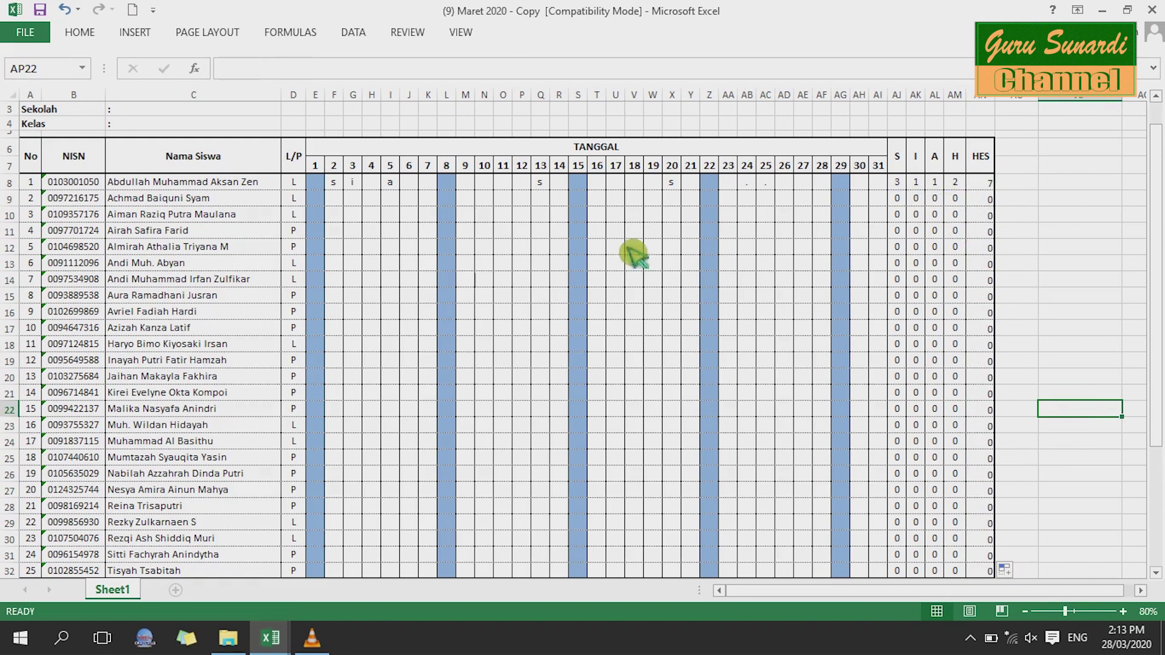
Step: Put a '.' in each empty school-day cell of row 8 from date 4 through date 29
{"action": "left_click", "coordinate": [375, 186]}
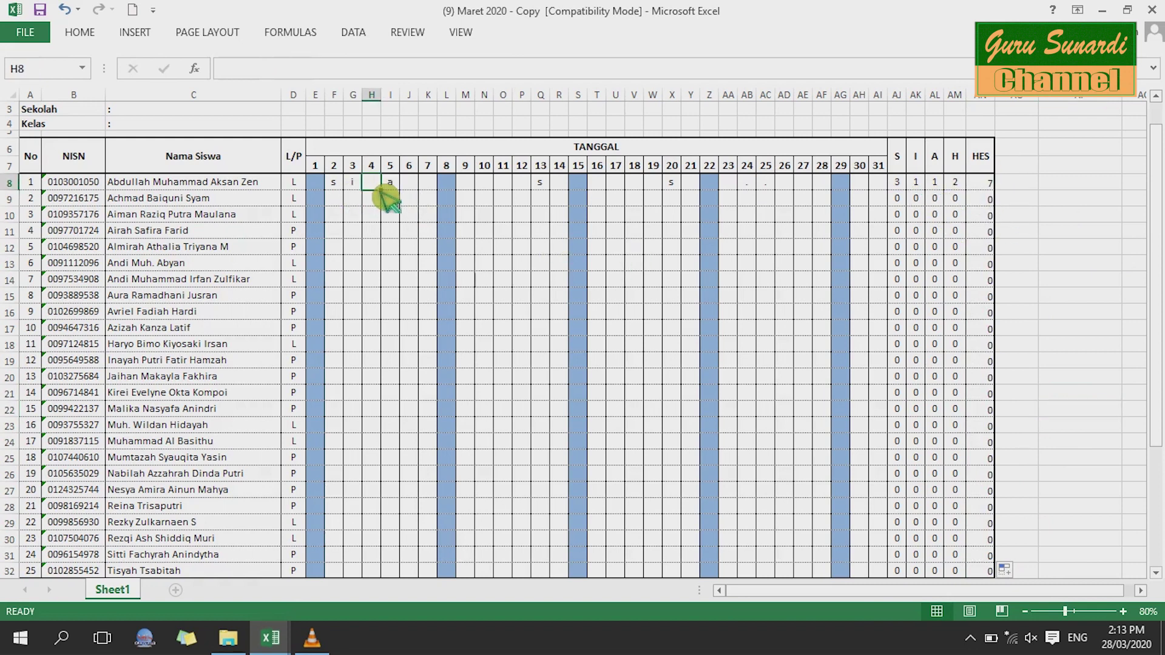
{"action": "type", "text": "."}
{"action": "key", "text": "Tab"}
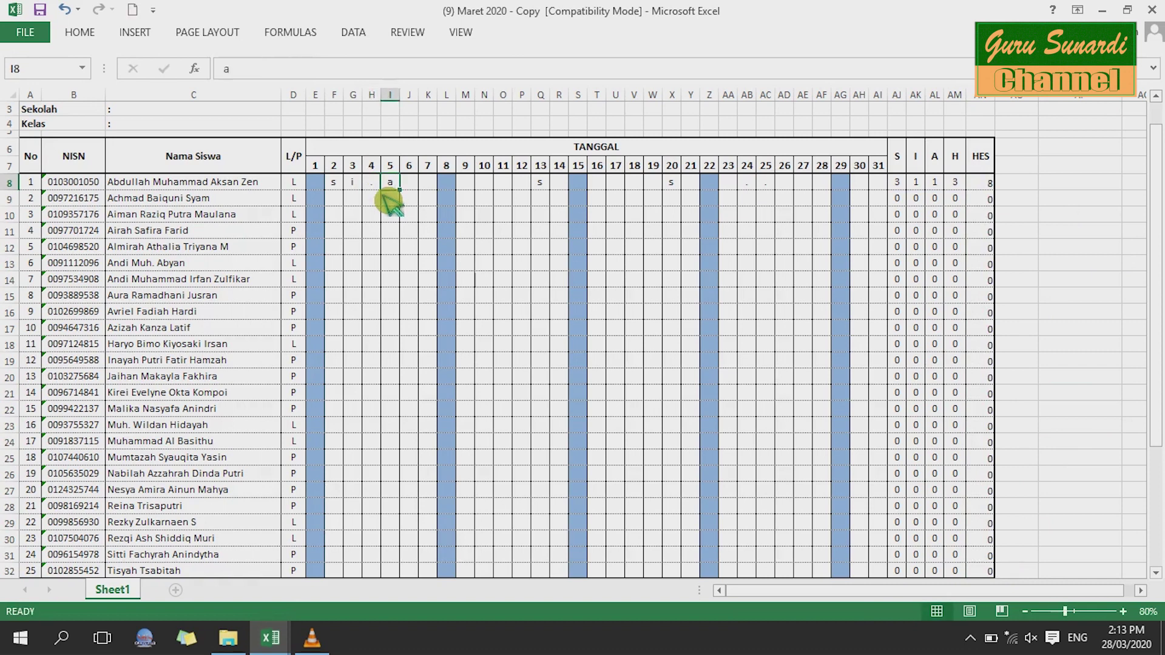
{"action": "type", "text": "."}
{"action": "key", "text": "Tab"}
{"action": "type", "text": "."}
{"action": "key", "text": "Tab"}
{"action": "type", "text": "."}
{"action": "key", "text": "Tab"}
{"action": "key", "text": "period"}
{"action": "key", "text": "Tab"}
{"action": "key", "text": "period"}
{"action": "key", "text": "Tab"}
{"action": "key", "text": "period"}
{"action": "key", "text": "Tab"}
{"action": "key", "text": "Tab"}
{"action": "type", "text": "."}
{"action": "key", "text": "Tab"}
{"action": "key", "text": "Tab"}
{"action": "key", "text": "Tab"}
{"action": "type", "text": "."}
{"action": "key", "text": "Tab"}
{"action": "key", "text": "Tab"}
{"action": "type", "text": "."}
{"action": "key", "text": "Tab"}
{"action": "key", "text": "Tab"}
{"action": "type", "text": "."}
{"action": "key", "text": "Tab"}
{"action": "key", "text": "Tab"}
{"action": "key", "text": "Tab"}
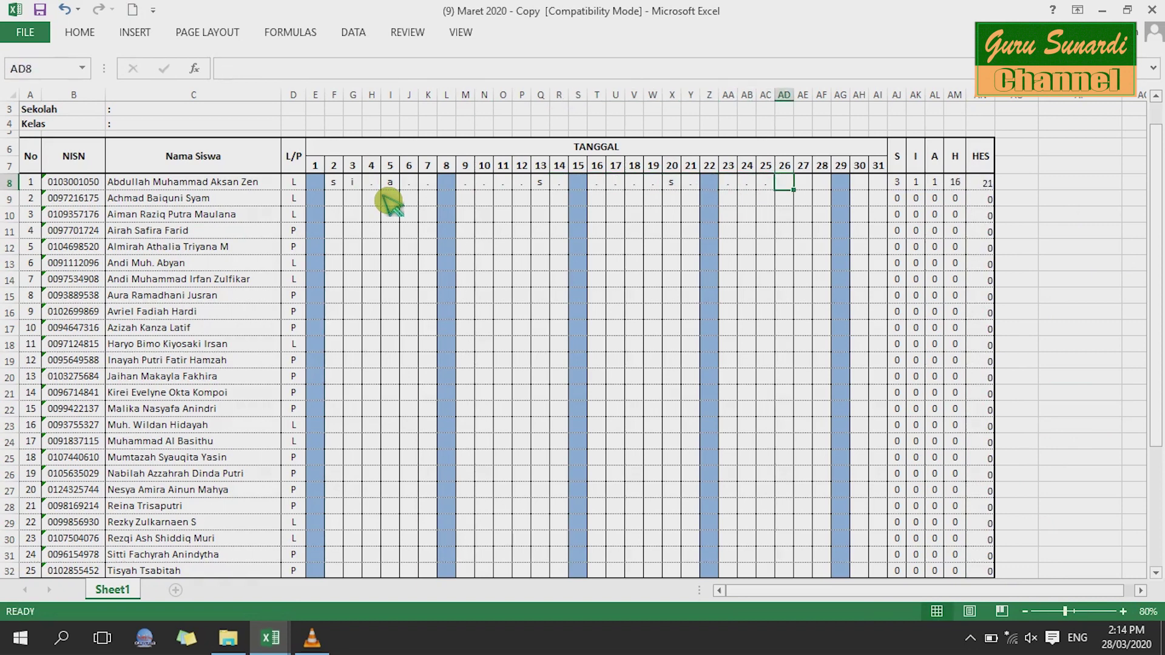
{"action": "key", "text": "Tab"}
{"action": "type", "text": "."}
{"action": "key", "text": "Tab"}
{"action": "type", "text": "."}
{"action": "key", "text": "Tab"}
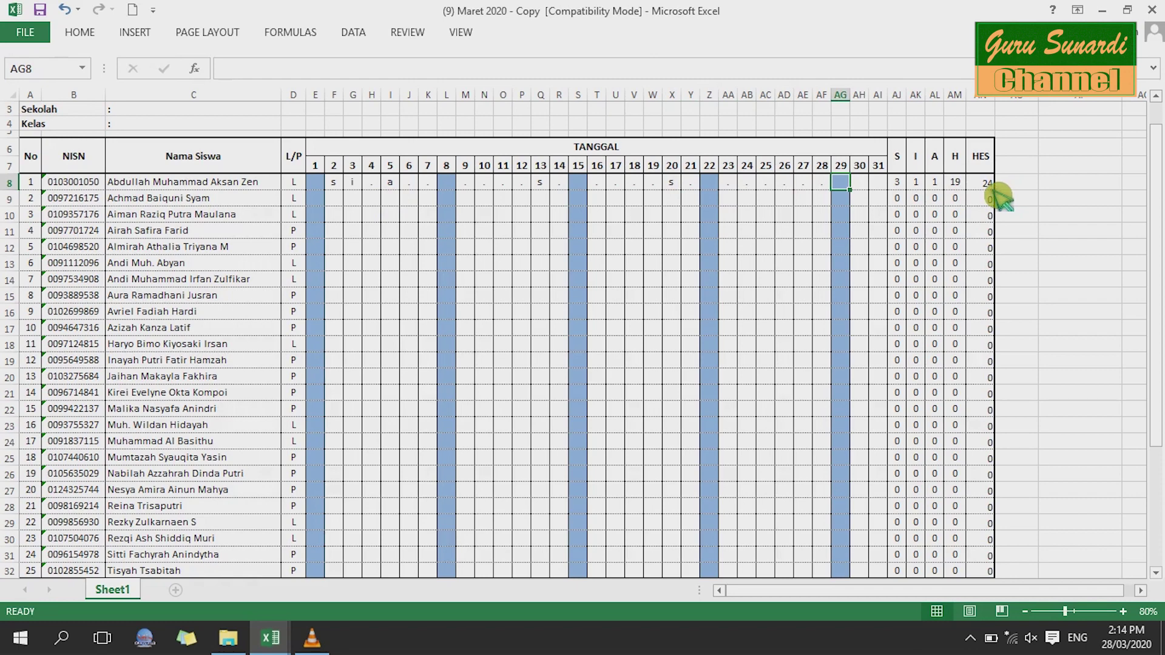
Step: Enter =SUM(AJ8:AJ32) in AJ33 to total the S column
{"action": "scroll", "coordinate": [1025, 364], "scroll_direction": "down", "scroll_amount": 4}
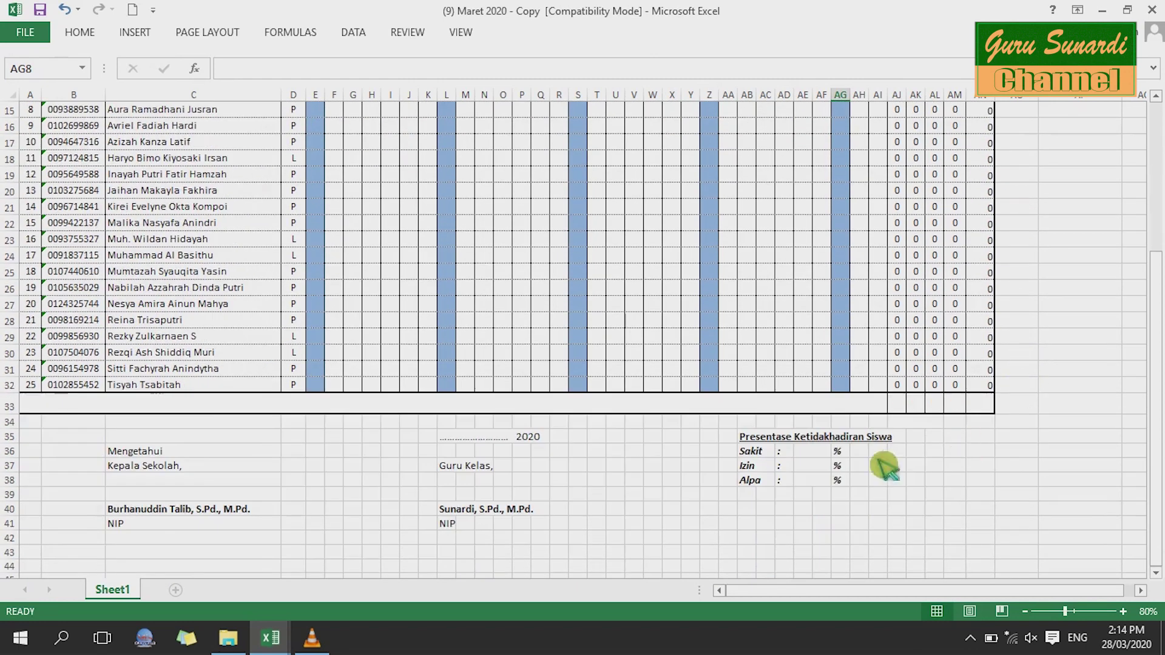
{"action": "scroll", "coordinate": [582, 438], "scroll_direction": "up", "scroll_amount": 1}
{"action": "scroll", "coordinate": [667, 444], "scroll_direction": "up", "scroll_amount": 1}
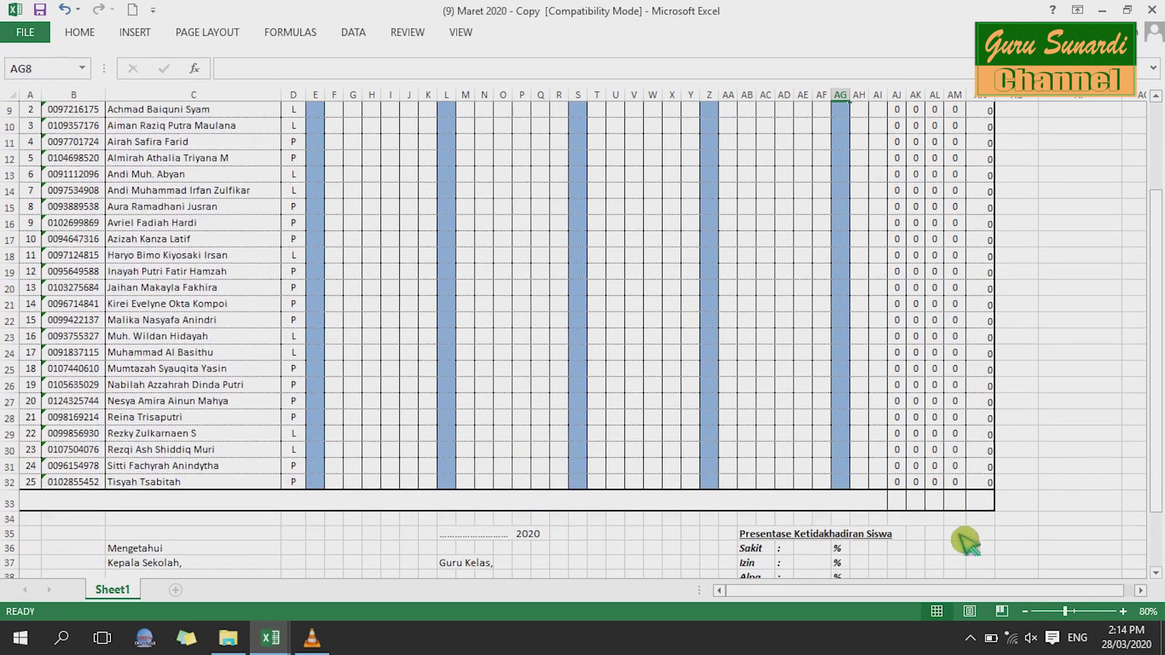
{"action": "scroll", "coordinate": [952, 461], "scroll_direction": "up", "scroll_amount": 3}
{"action": "scroll", "coordinate": [949, 401], "scroll_direction": "down", "scroll_amount": 2}
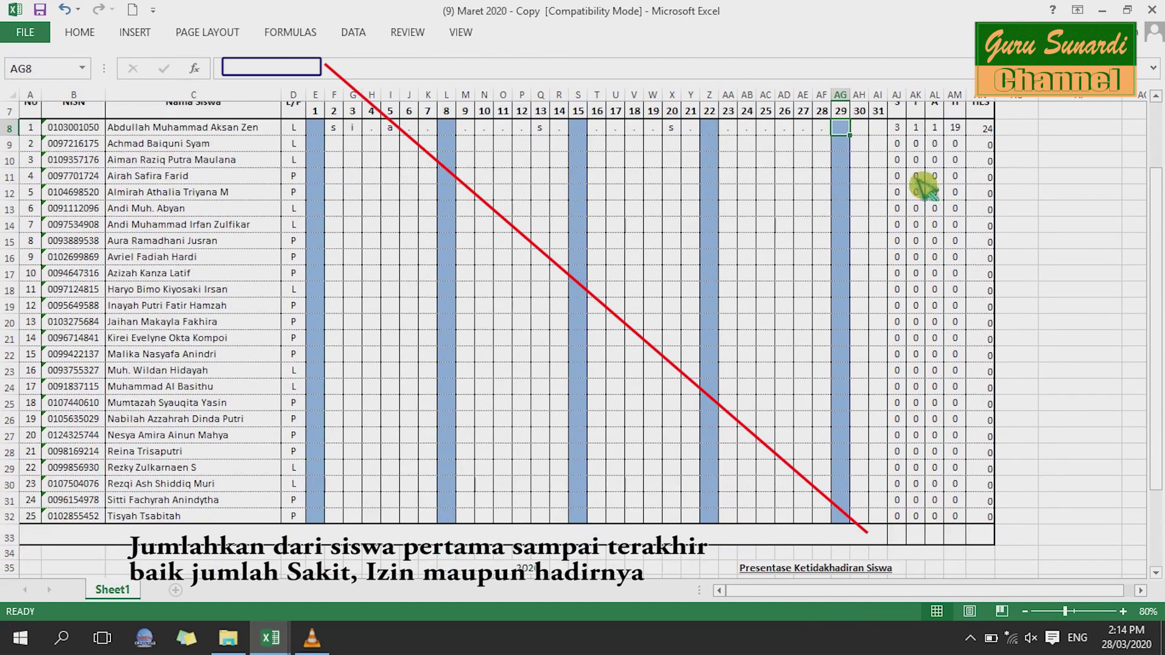
{"action": "left_click", "coordinate": [903, 129]}
{"action": "left_click_drag", "start_coordinate": [914, 143], "coordinate": [914, 555]}
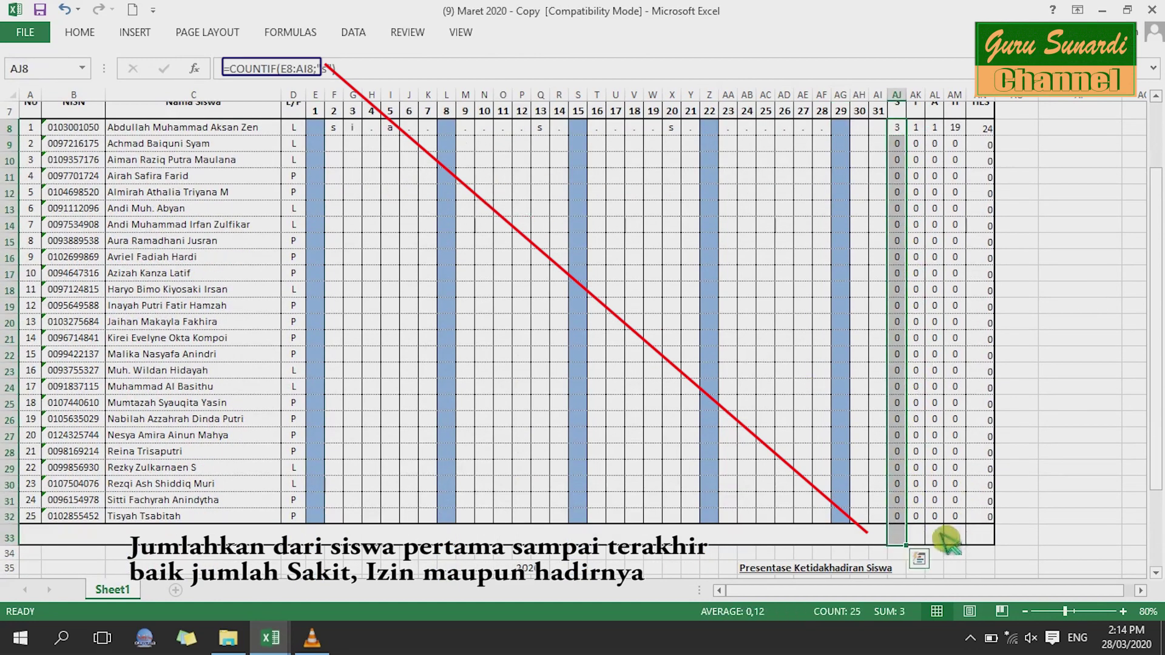
{"action": "left_click", "coordinate": [977, 516]}
{"action": "left_click", "coordinate": [905, 541]}
{"action": "type", "text": "=sum"}
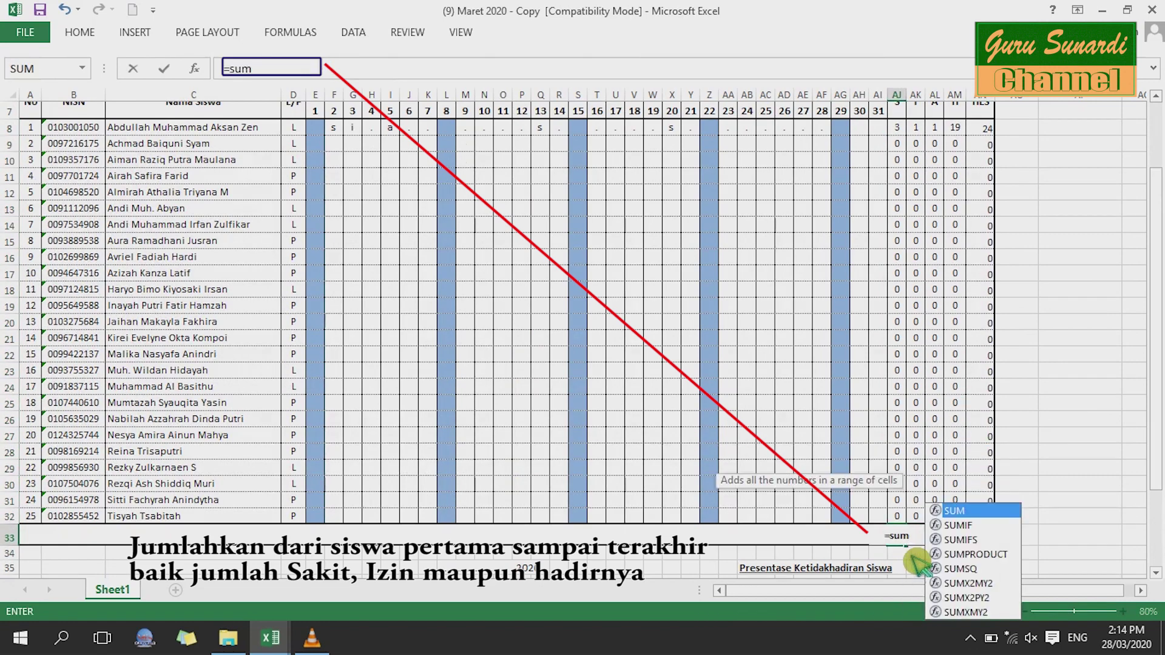
{"action": "type", "text": "("}
{"action": "scroll", "coordinate": [919, 564], "scroll_direction": "up", "scroll_amount": 2}
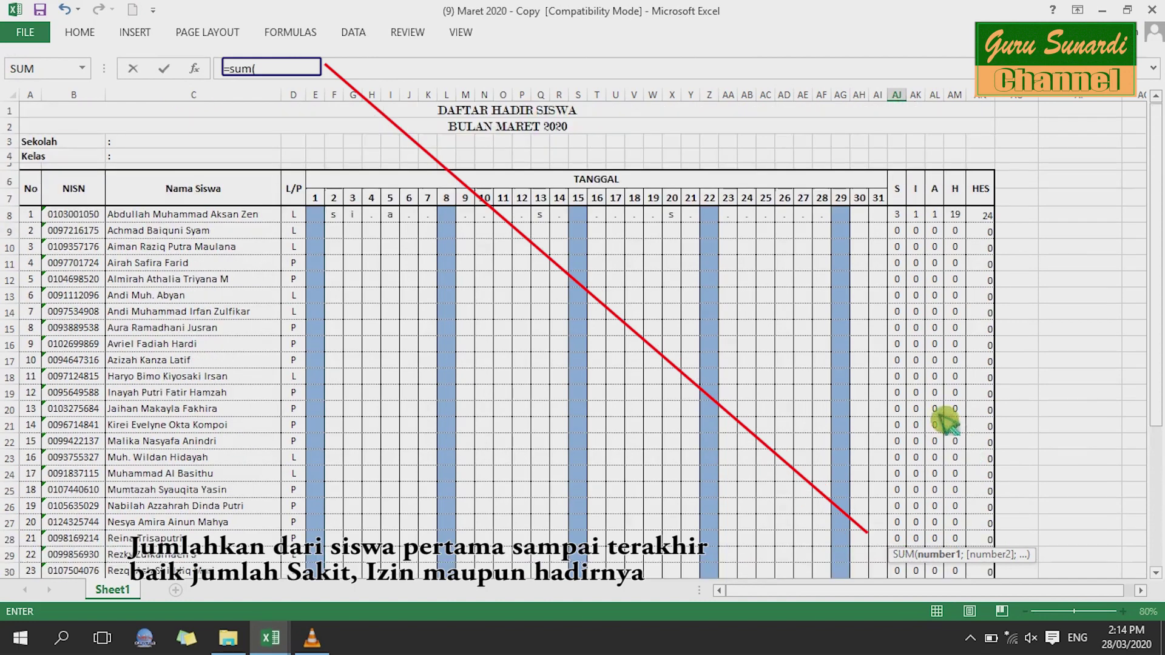
{"action": "mouse_move", "coordinate": [898, 216]}
{"action": "left_mouse_down"}
{"action": "mouse_move", "coordinate": [922, 363]}
{"action": "mouse_move", "coordinate": [912, 561]}
{"action": "left_mouse_up"}
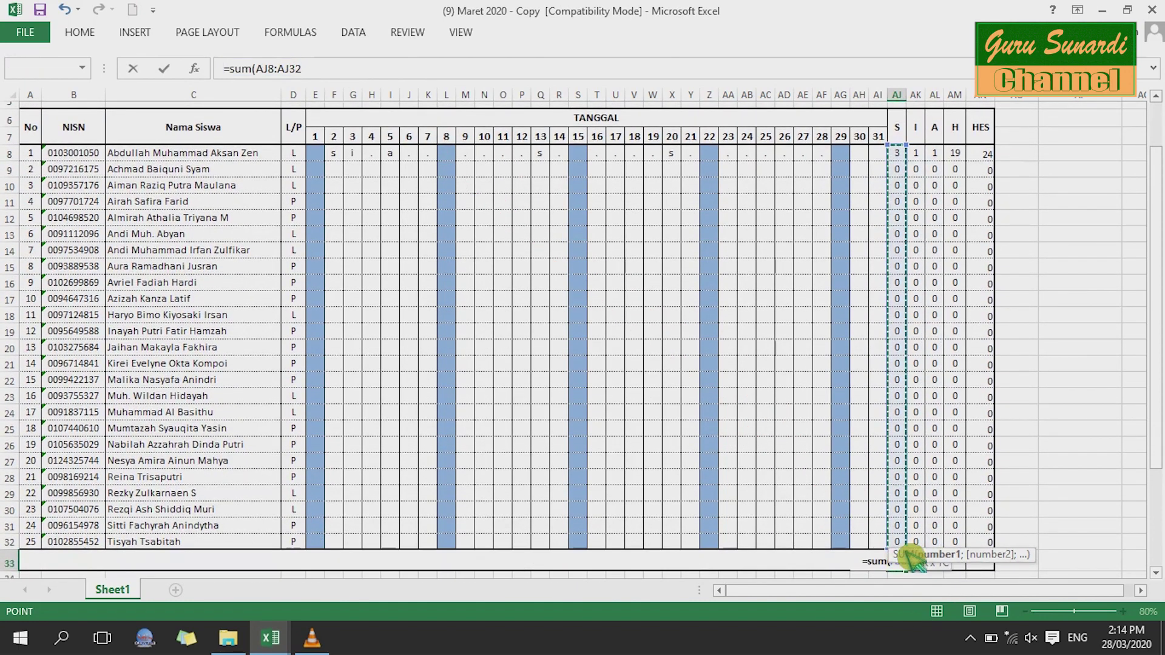
{"action": "left_click", "coordinate": [335, 74]}
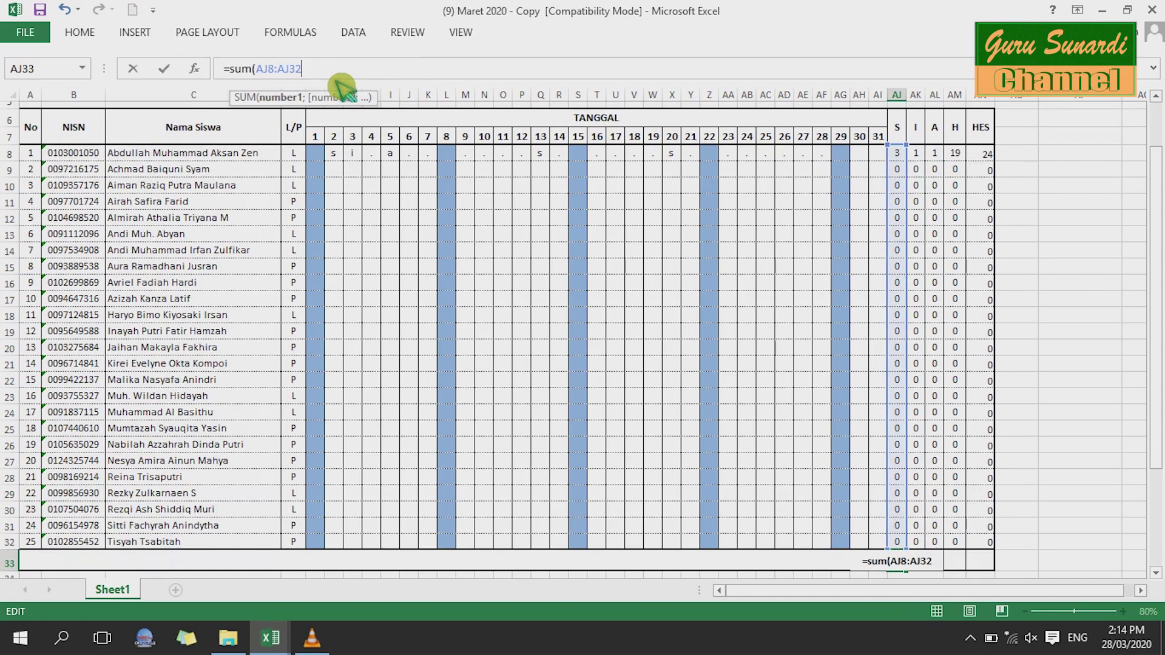
{"action": "type", "text": ")"}
{"action": "key", "text": "Return"}
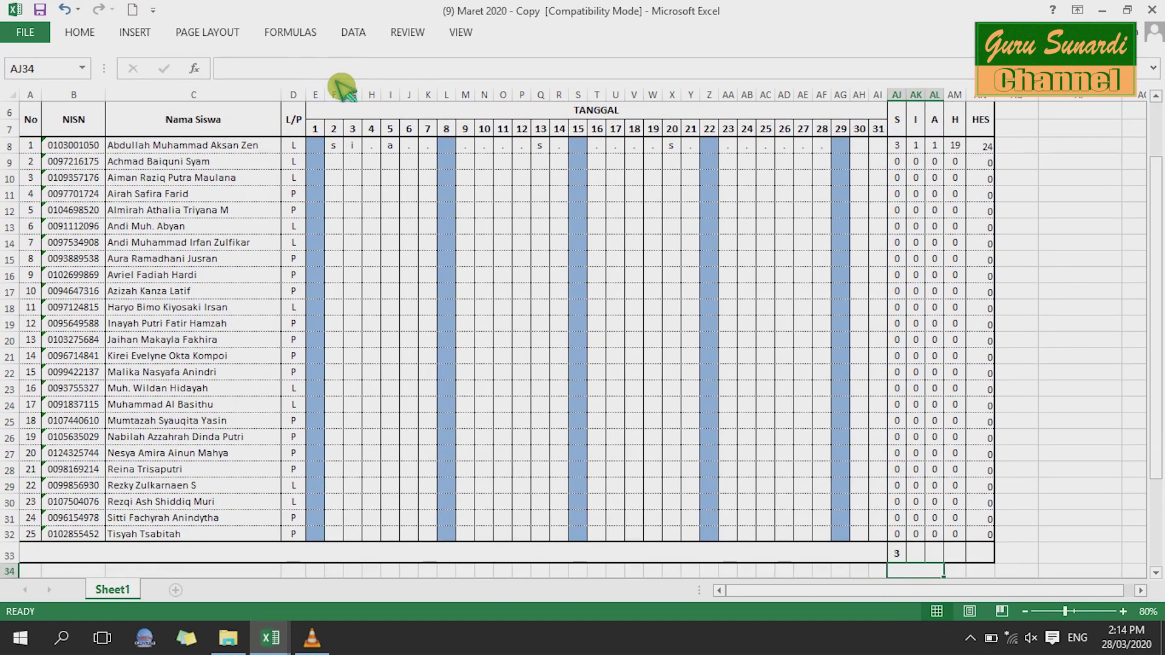
Step: Copy the total across row 33 to AN33, then clear the HES total of 24
{"action": "left_click", "coordinate": [906, 557]}
{"action": "left_click_drag", "start_coordinate": [905, 563], "coordinate": [1001, 577]}
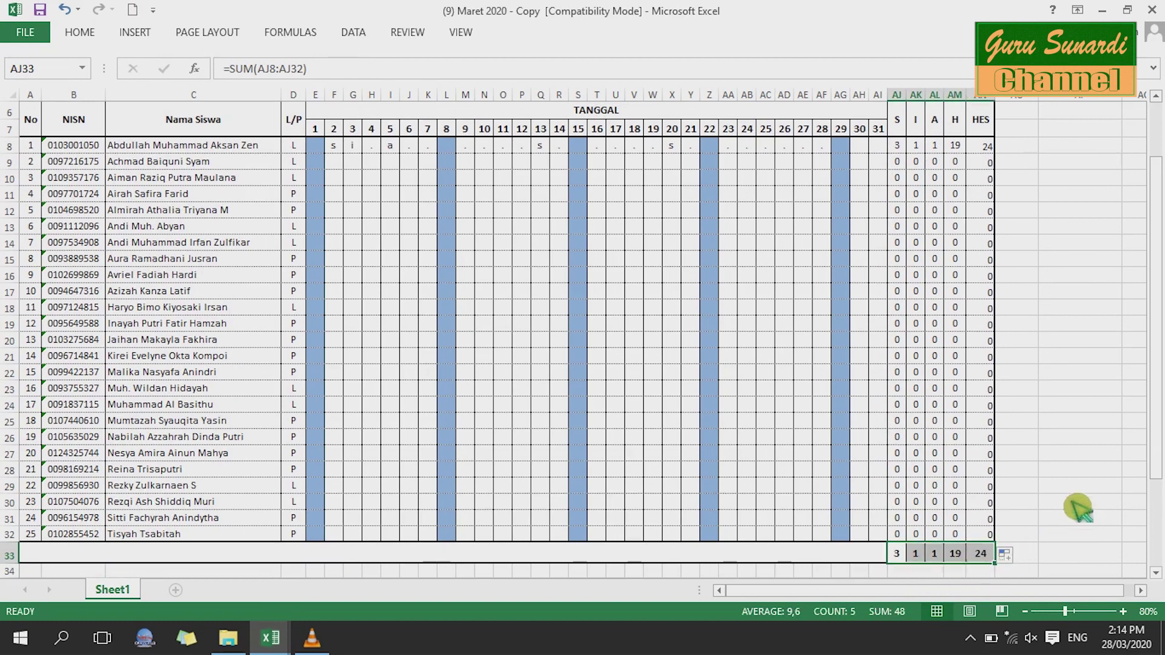
{"action": "left_click", "coordinate": [1057, 413]}
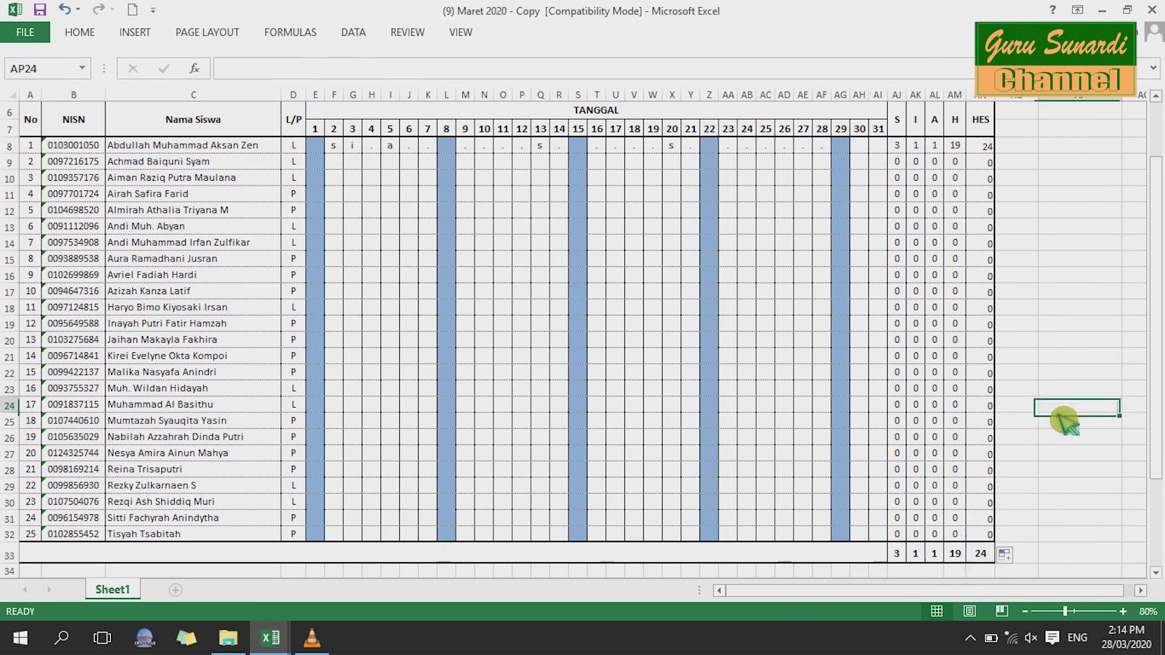
{"action": "left_click", "coordinate": [983, 553]}
{"action": "key", "text": "Delete"}
{"action": "left_click", "coordinate": [1046, 438]}
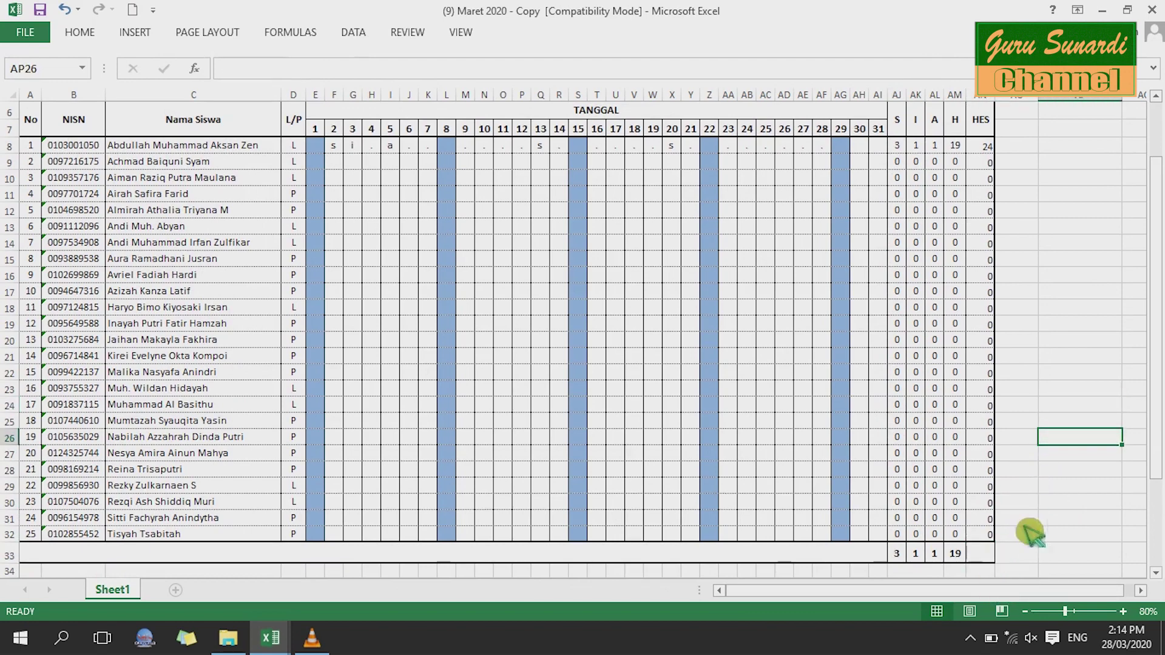
{"action": "left_click", "coordinate": [980, 553]}
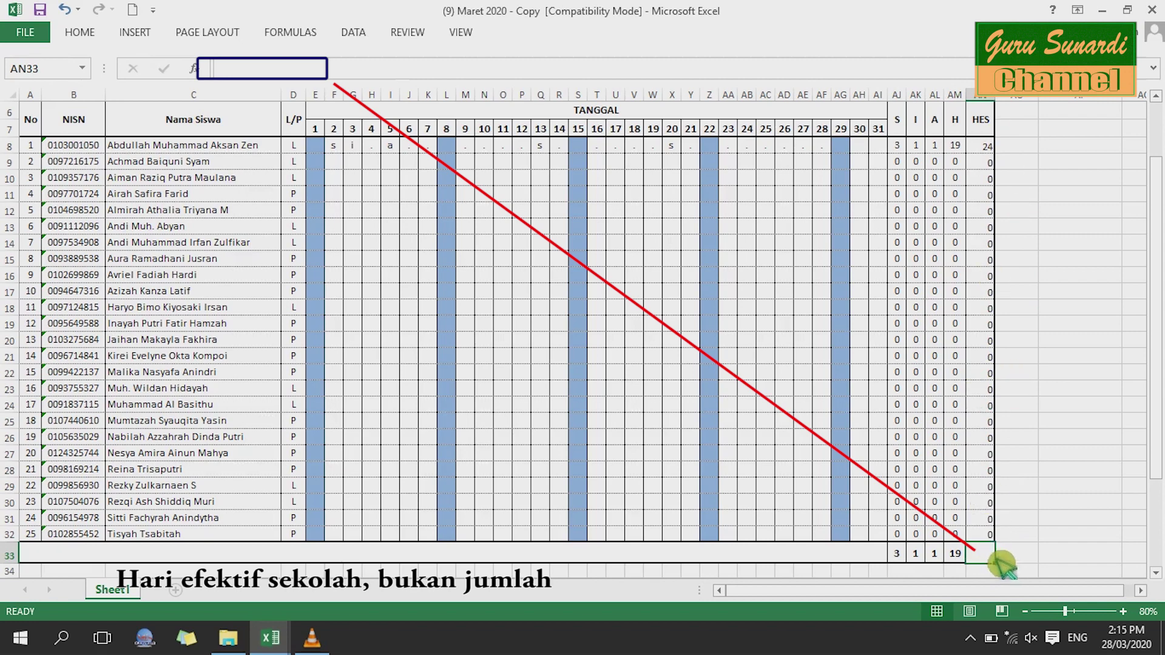
Step: Enter =MAX(AN8:AN32) in AN33 so the HES total shows 24
{"action": "type", "text": "="}
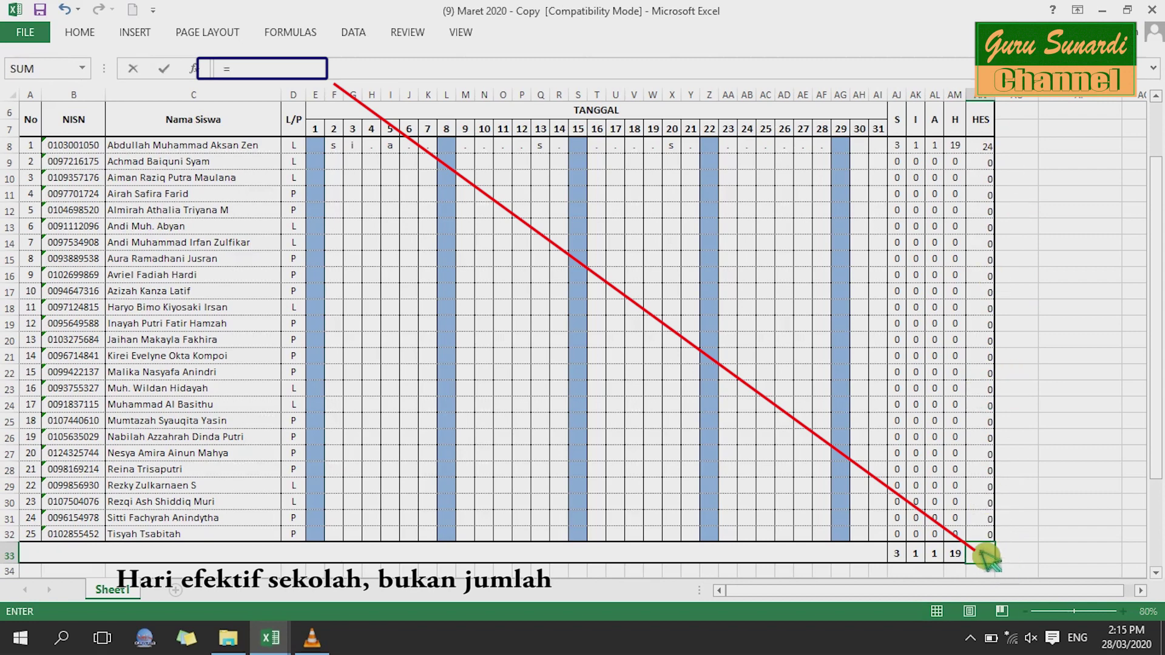
{"action": "type", "text": "ma"}
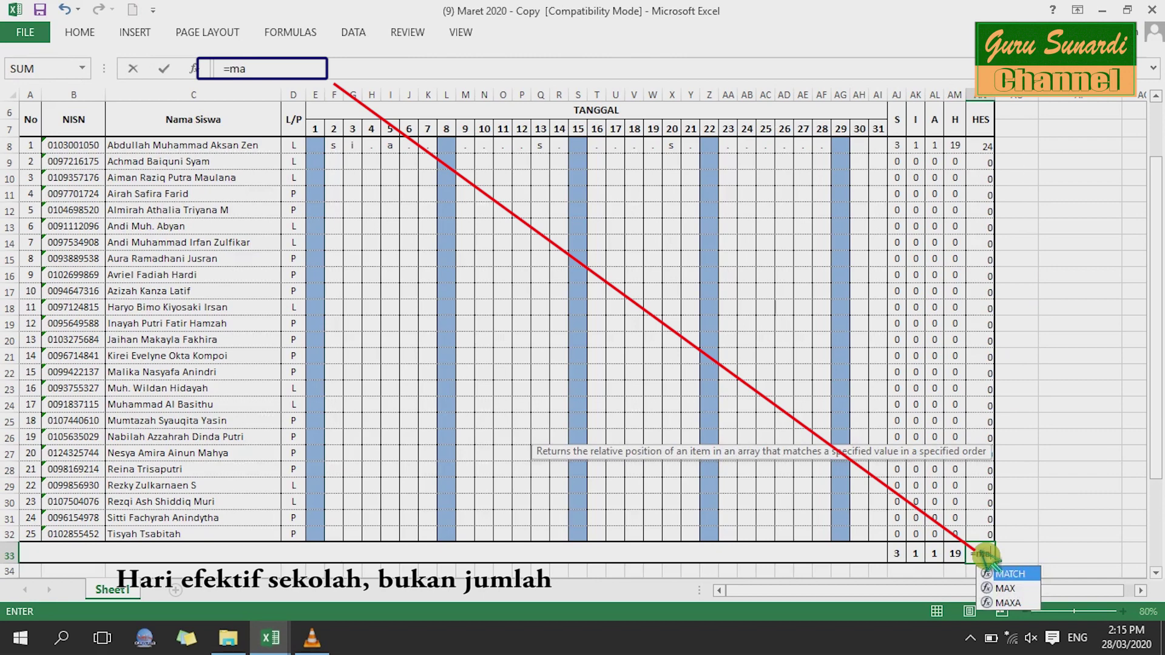
{"action": "type", "text": "x("}
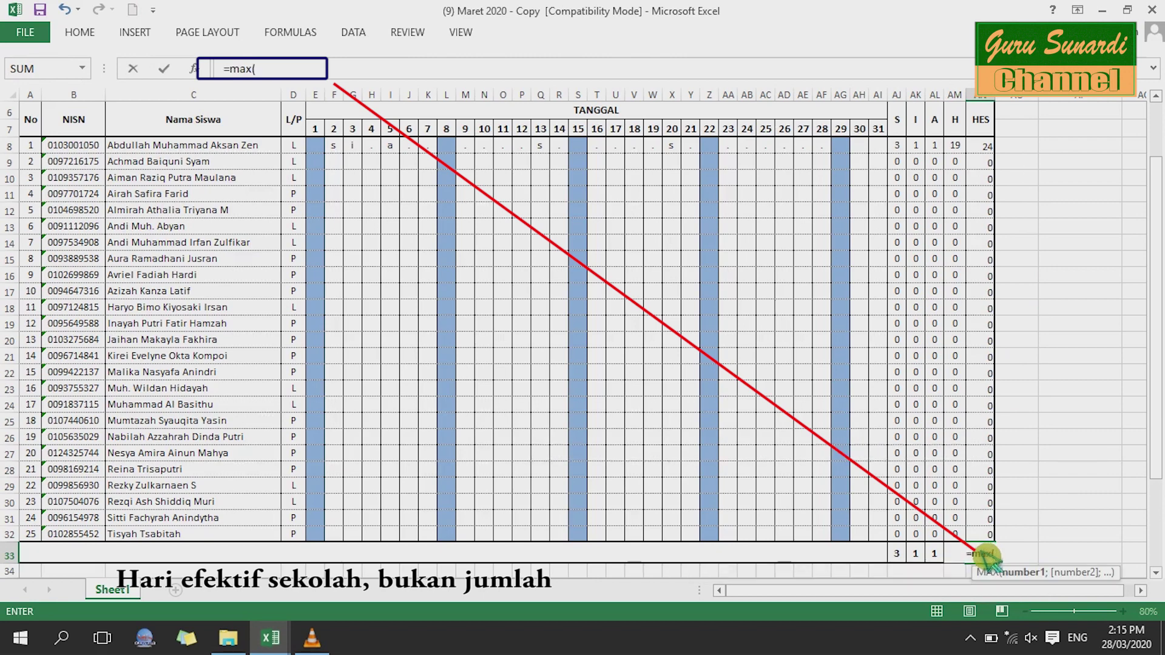
{"action": "left_click_drag", "start_coordinate": [989, 148], "coordinate": [1002, 549]}
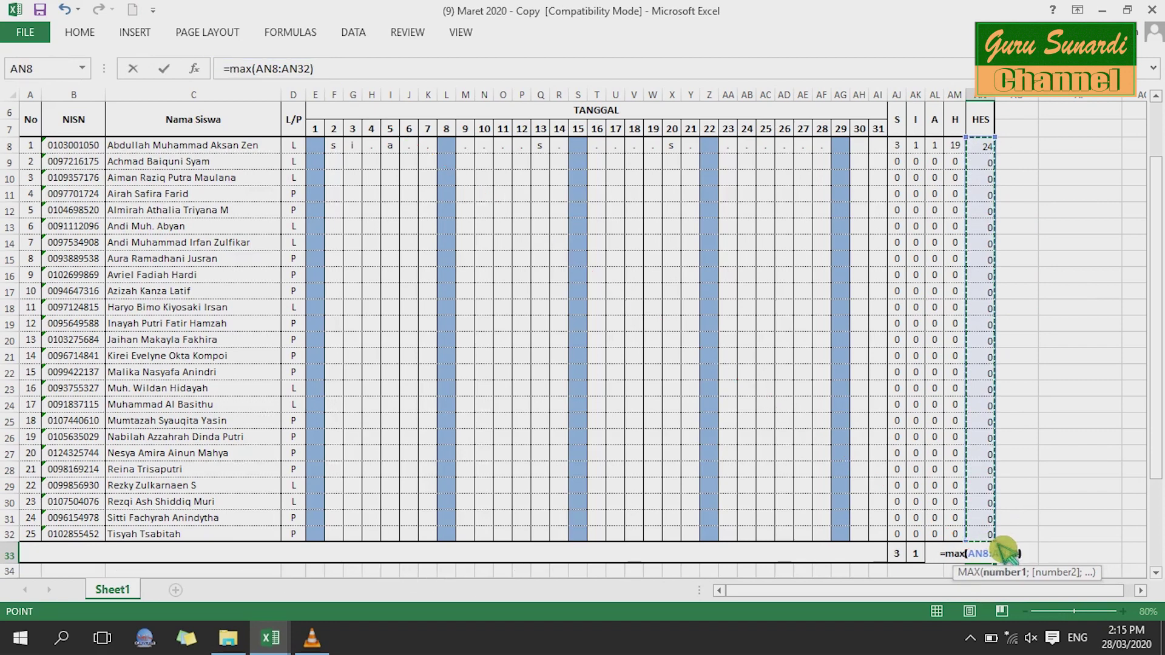
{"action": "key", "text": "Return"}
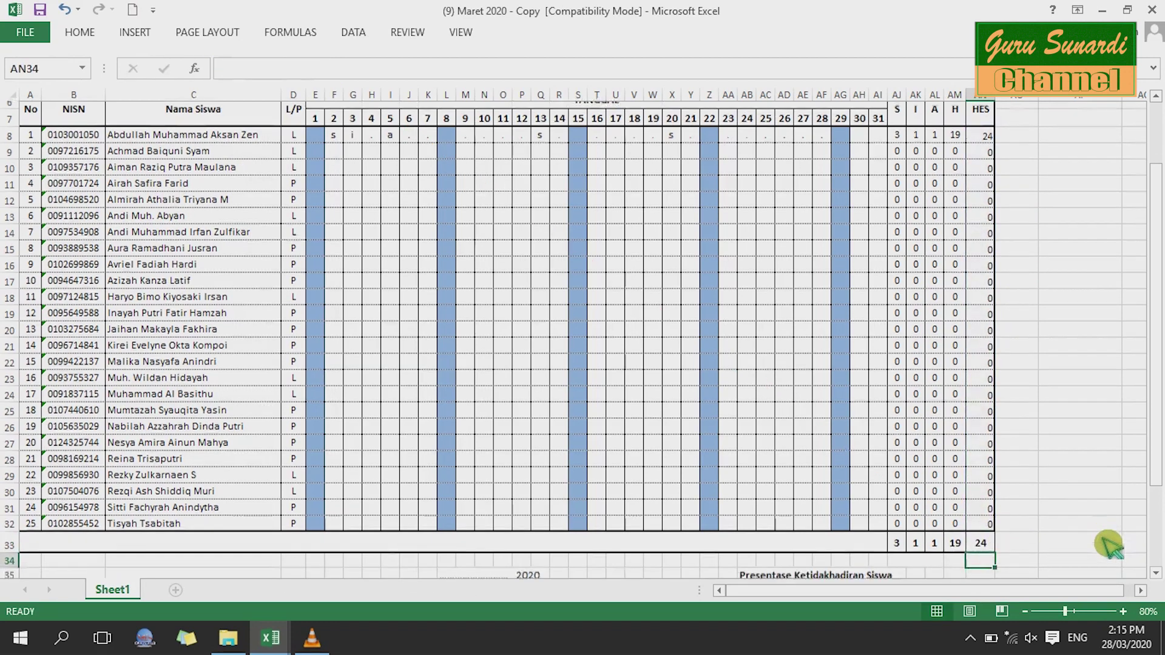
Step: Label row 33 JUMLAH in its merged label cell
{"action": "scroll", "coordinate": [1107, 544], "scroll_direction": "down", "scroll_amount": 3}
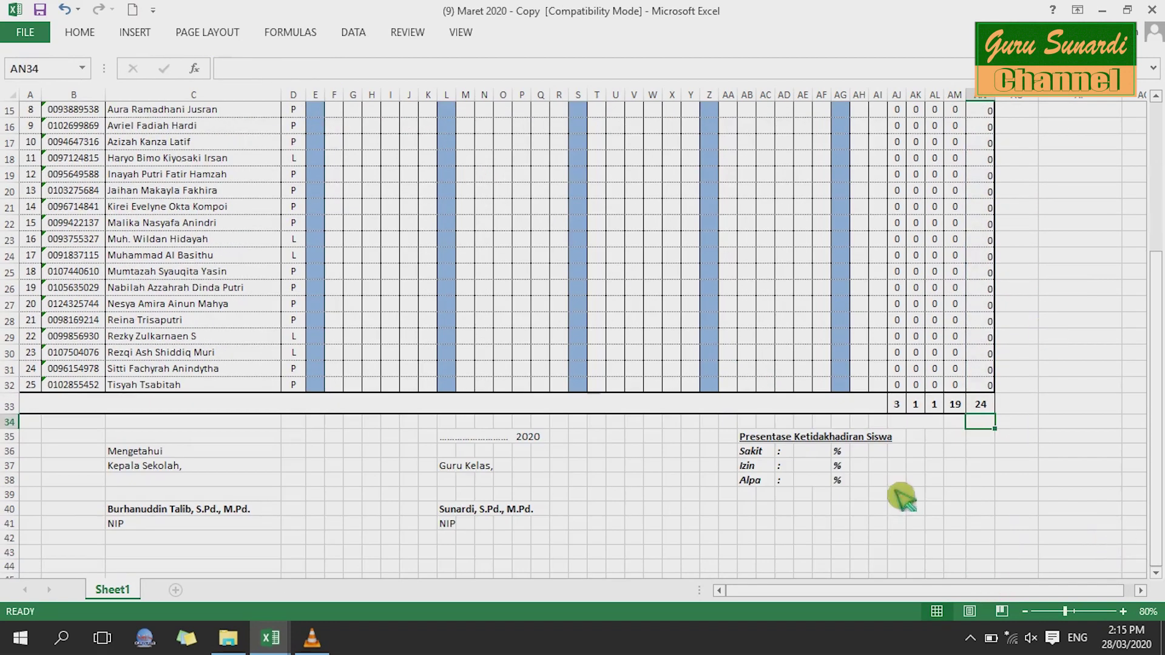
{"action": "left_click", "coordinate": [825, 455]}
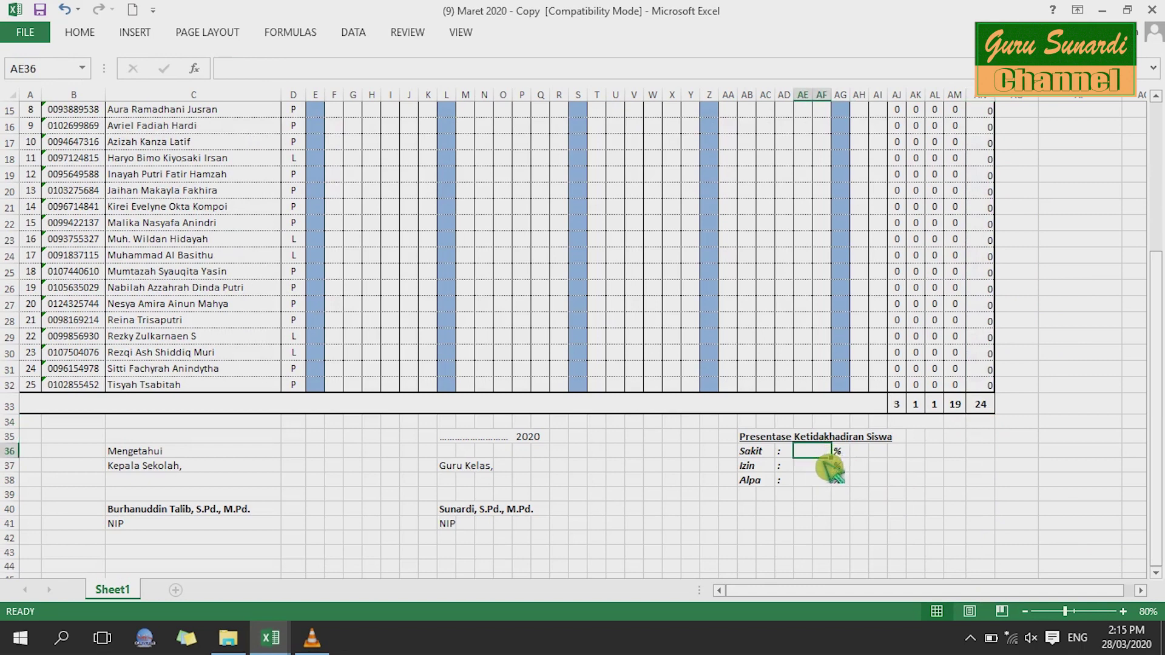
{"action": "left_click", "coordinate": [647, 410]}
{"action": "type", "text": "JUMLAH"}
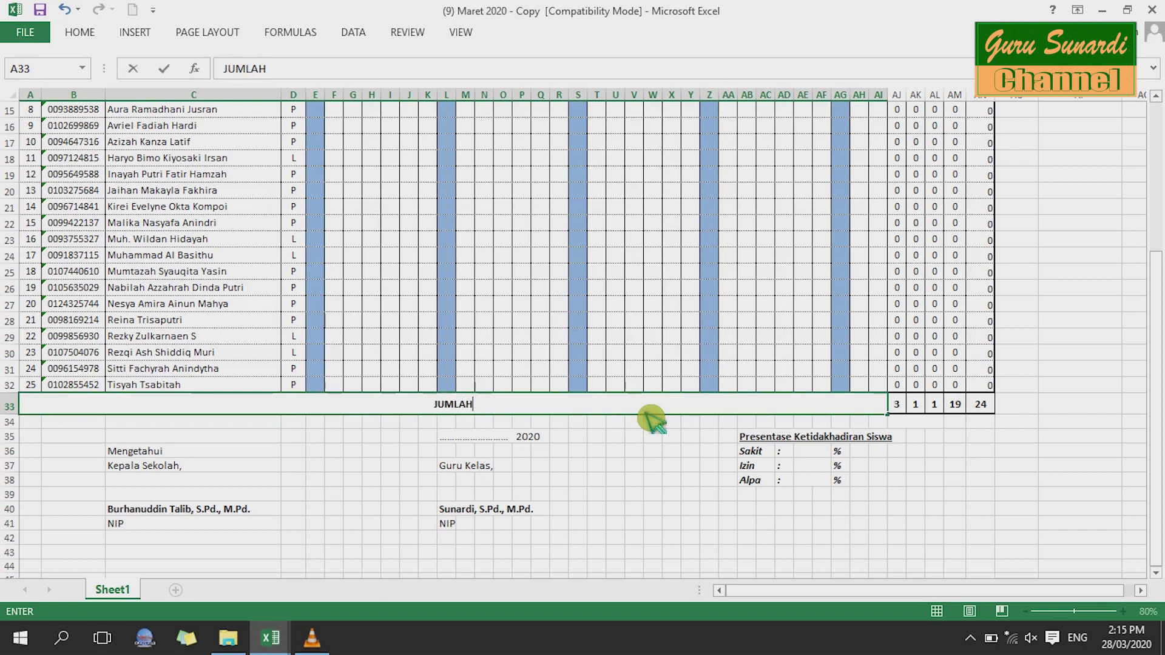
{"action": "left_click", "coordinate": [748, 539]}
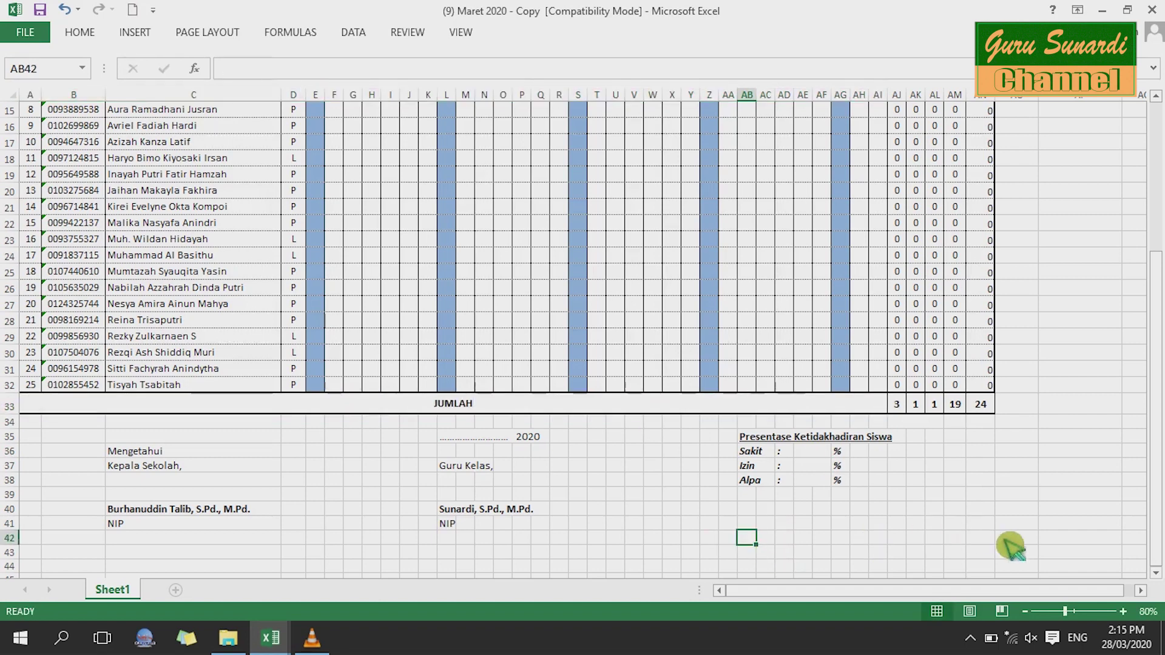
{"action": "left_click", "coordinate": [813, 453]}
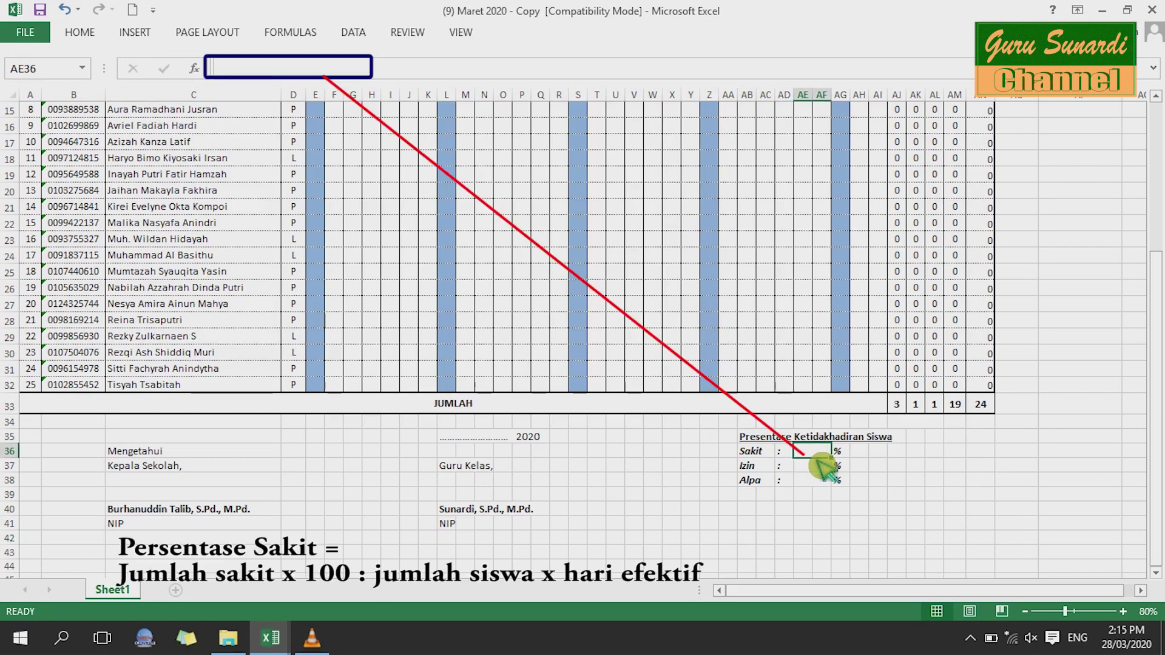
Step: Begin the Sakit percentage formula in AE36 as =(AJ33, referencing the sick-day total
{"action": "type", "text": "("}
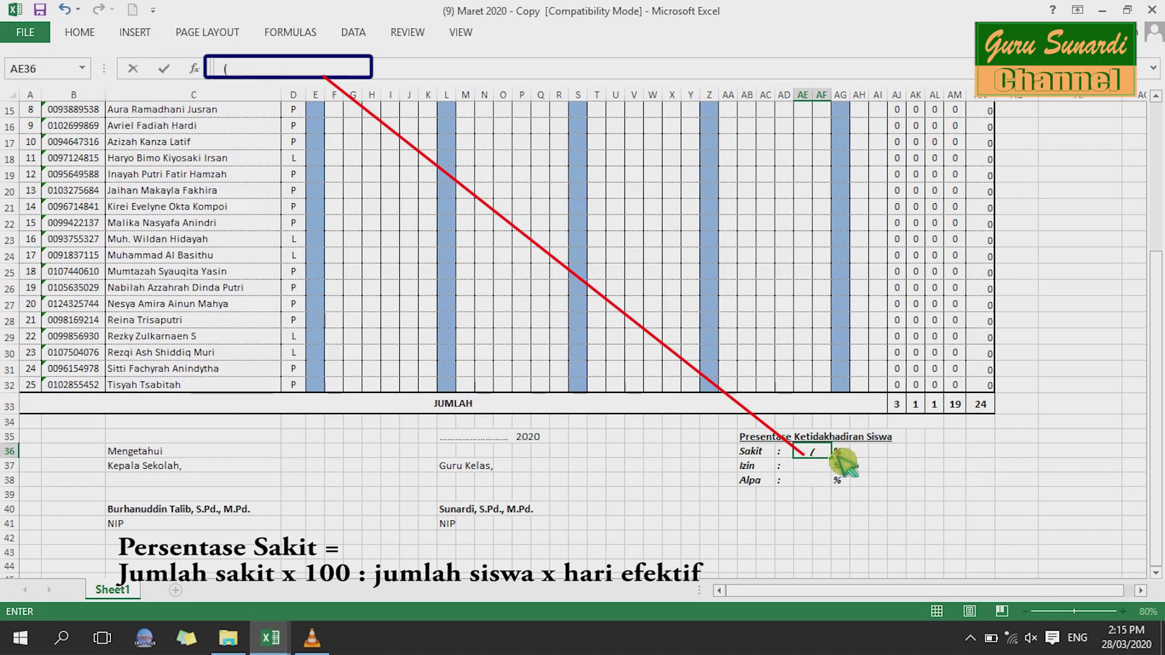
{"action": "left_click", "coordinate": [903, 409]}
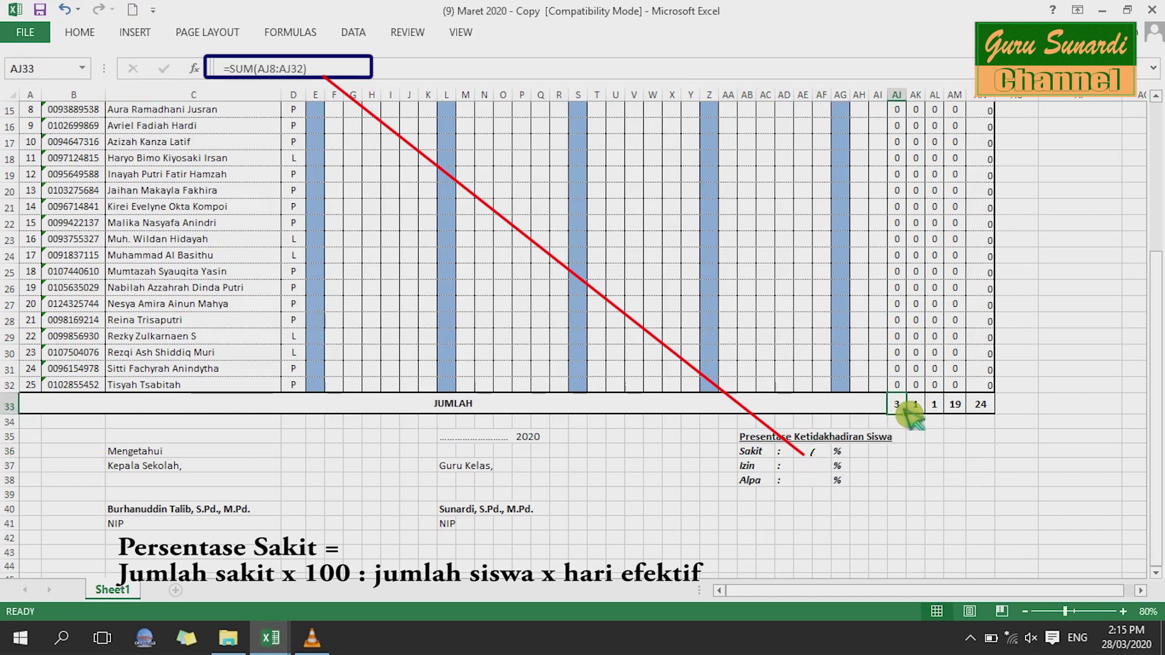
{"action": "left_click", "coordinate": [812, 452]}
{"action": "left_click", "coordinate": [225, 69]}
{"action": "type", "text": "=("}
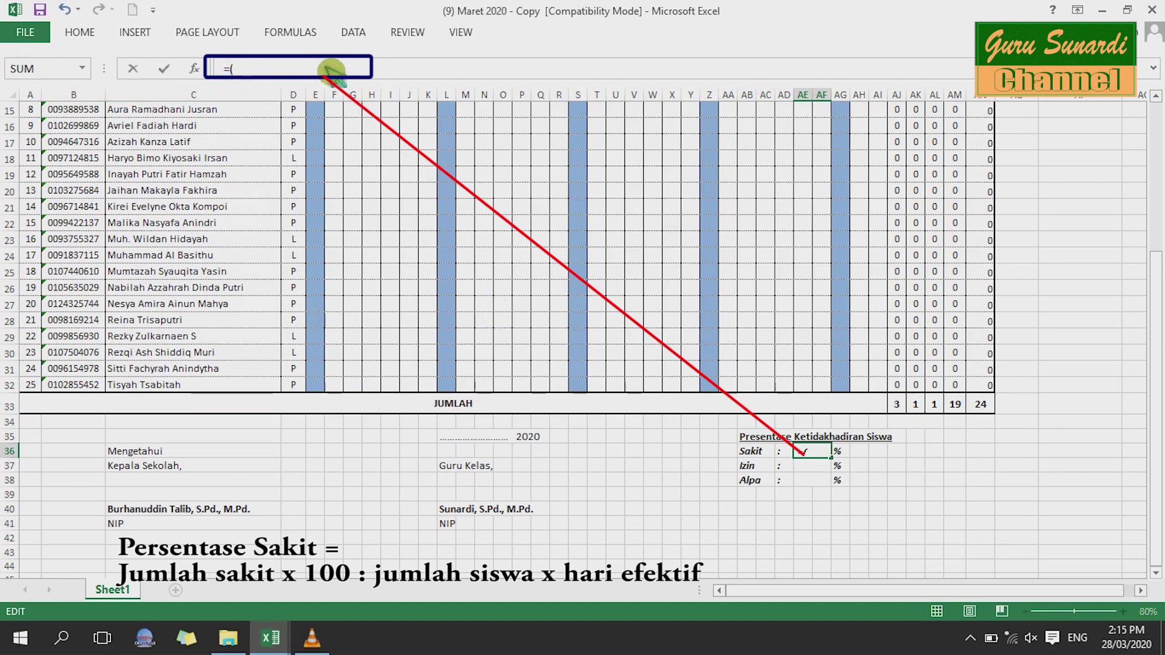
{"action": "left_click", "coordinate": [901, 411]}
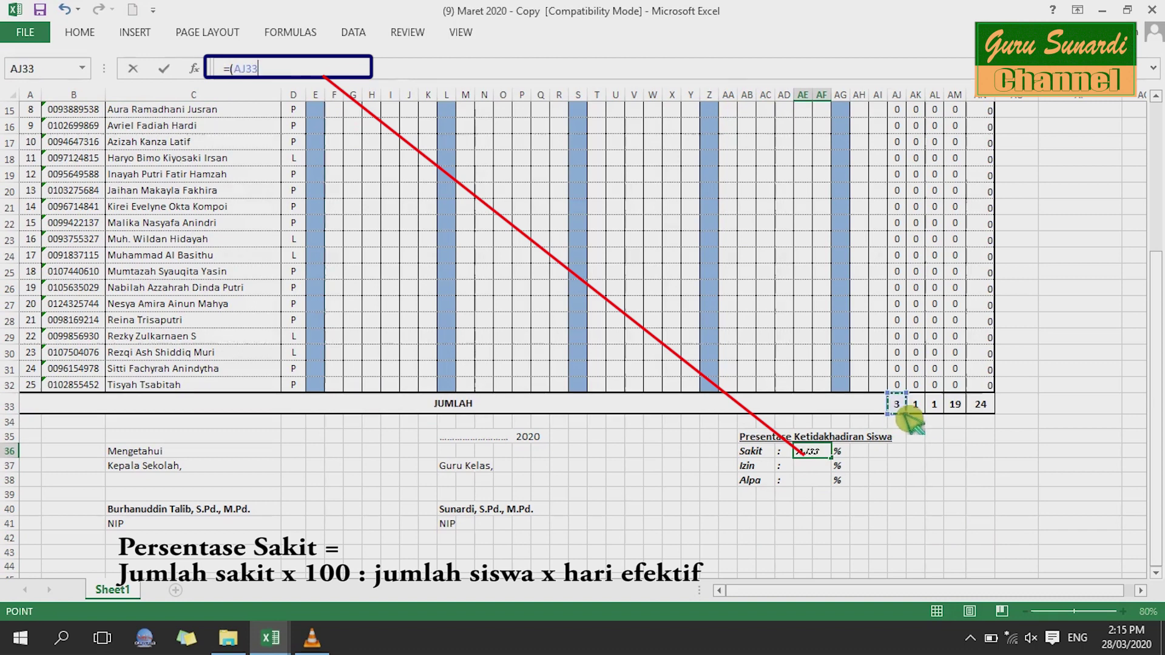
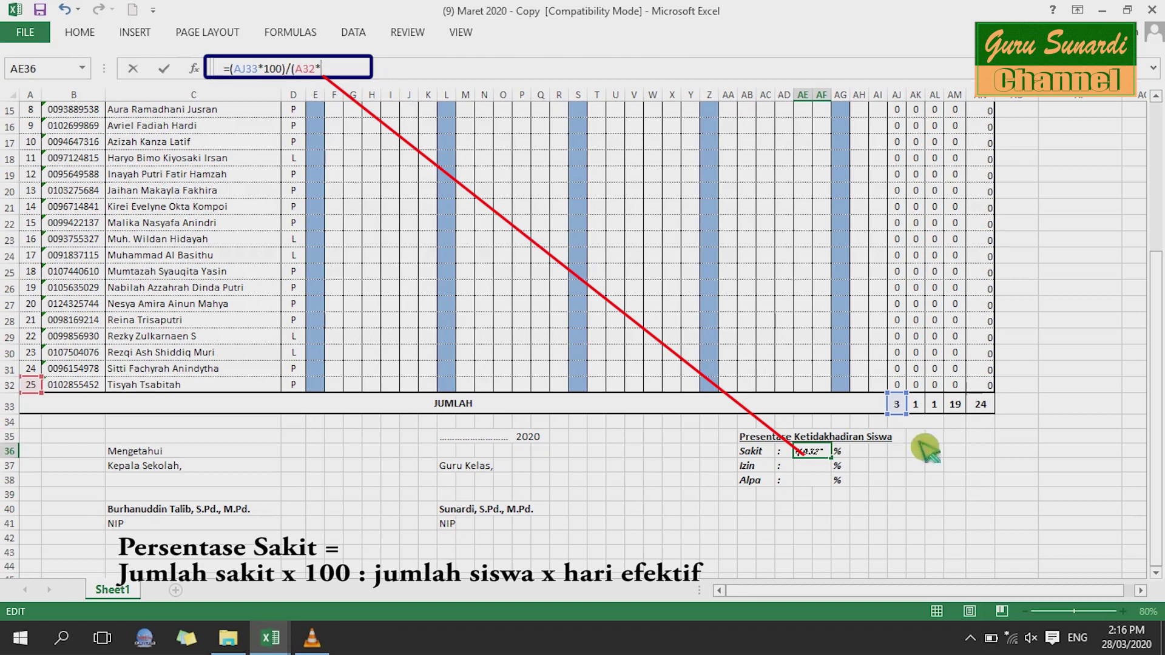
Step: Complete the Sakit percentage formula as =(AJ33*100)/(A32*AN33), showing 0,50 %
{"action": "left_click", "coordinate": [987, 410]}
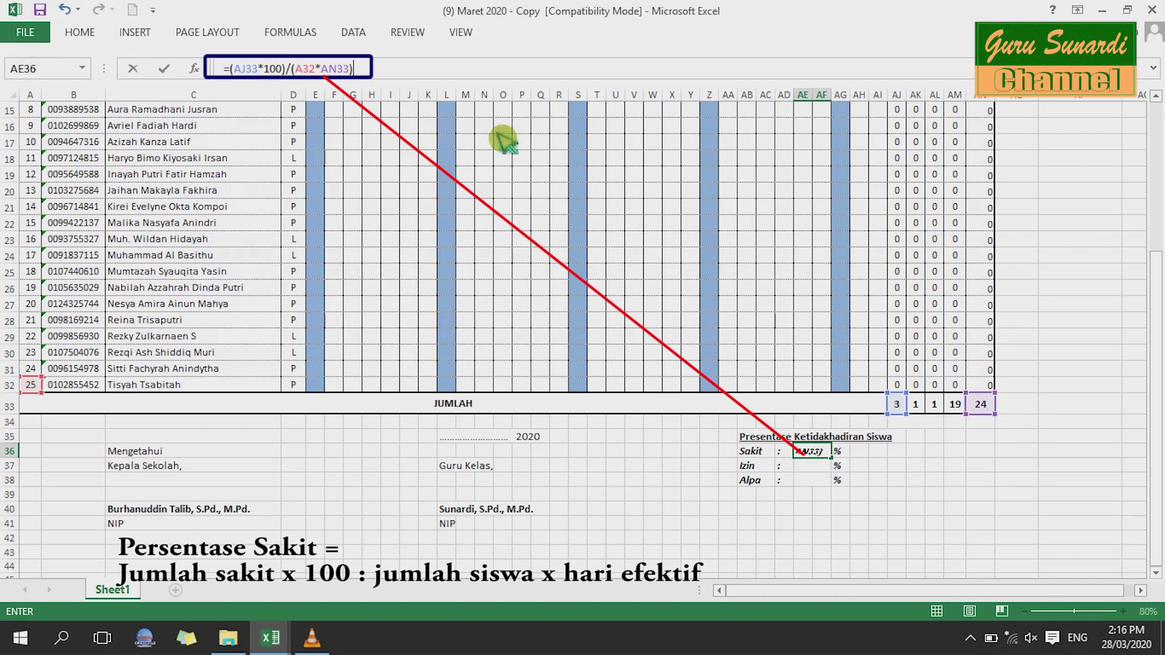
{"action": "key", "text": "Return"}
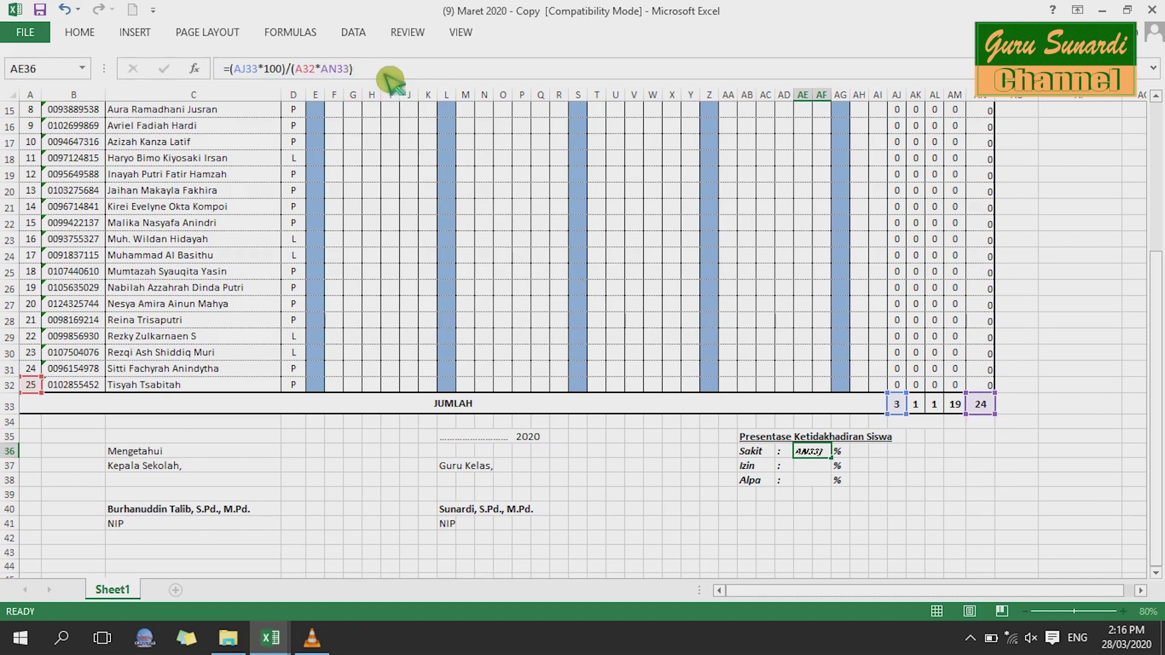
{"action": "left_click", "coordinate": [818, 451]}
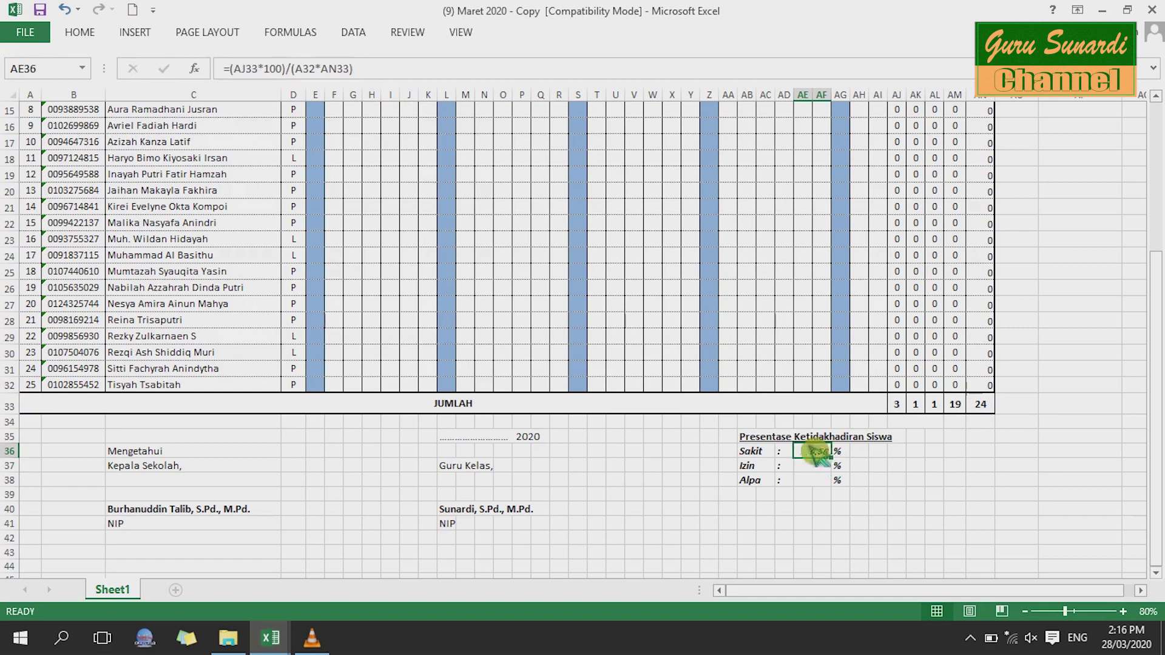
{"action": "left_click", "coordinate": [877, 508]}
Step: Remove bold from the Sakit, Izin and Alpa percentage cells AE36:AE38
{"action": "left_click_drag", "start_coordinate": [826, 454], "coordinate": [825, 482]}
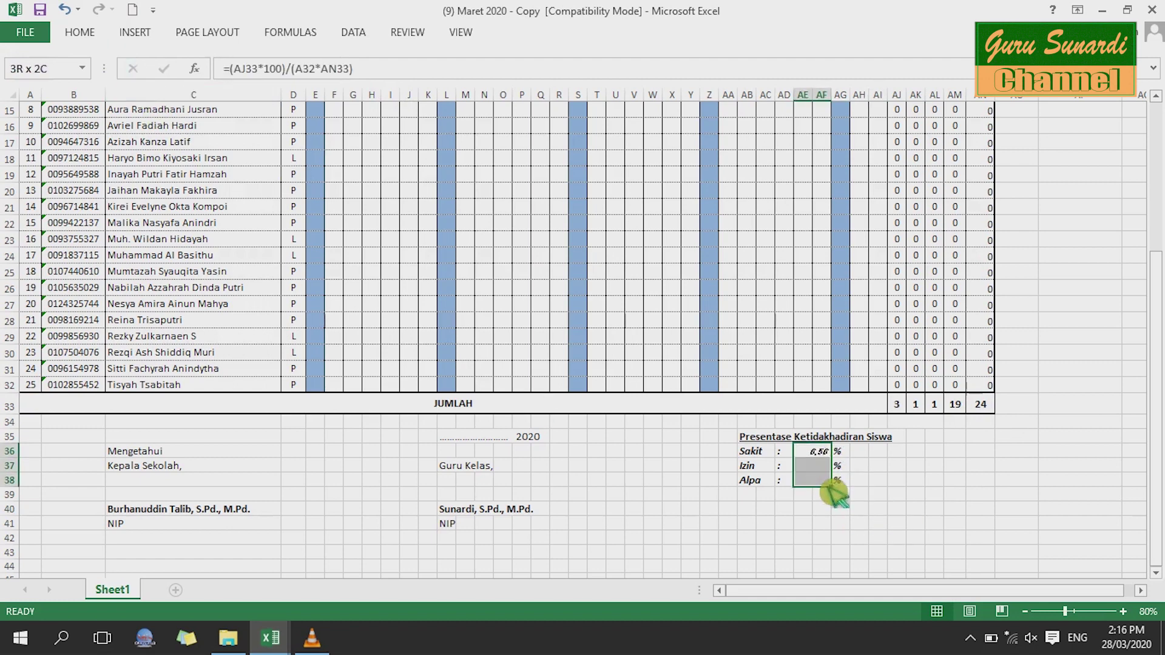
{"action": "left_click", "coordinate": [80, 32]}
{"action": "left_click", "coordinate": [147, 91]}
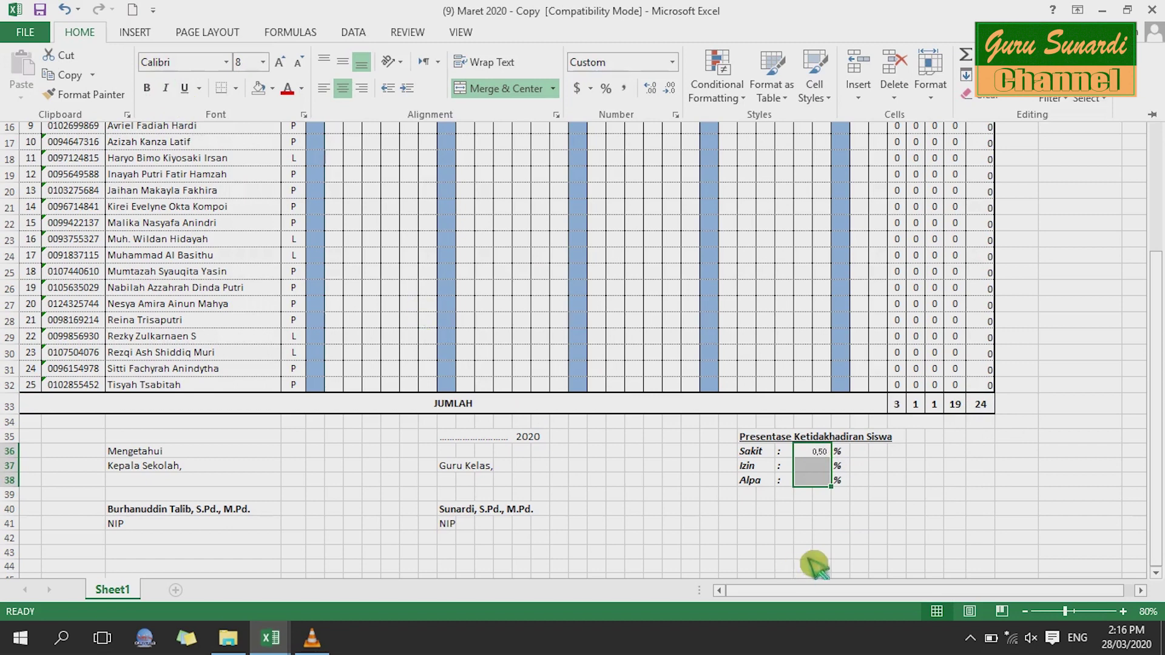
{"action": "left_click", "coordinate": [937, 522]}
{"action": "left_click", "coordinate": [940, 537]}
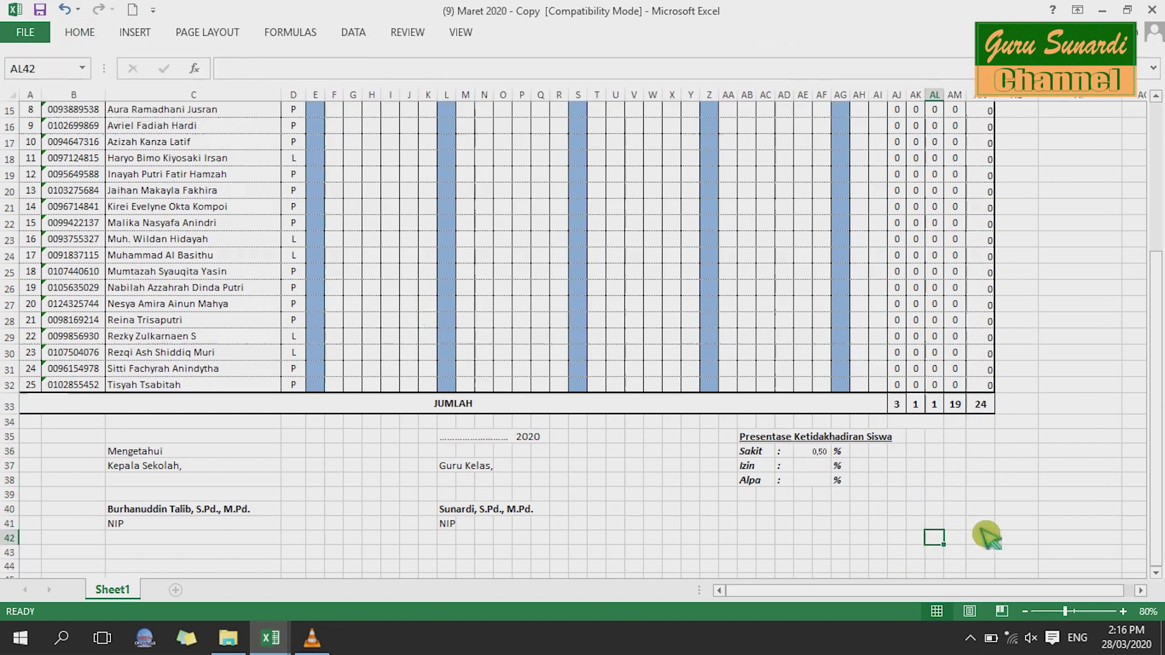
{"action": "left_click", "coordinate": [828, 470]}
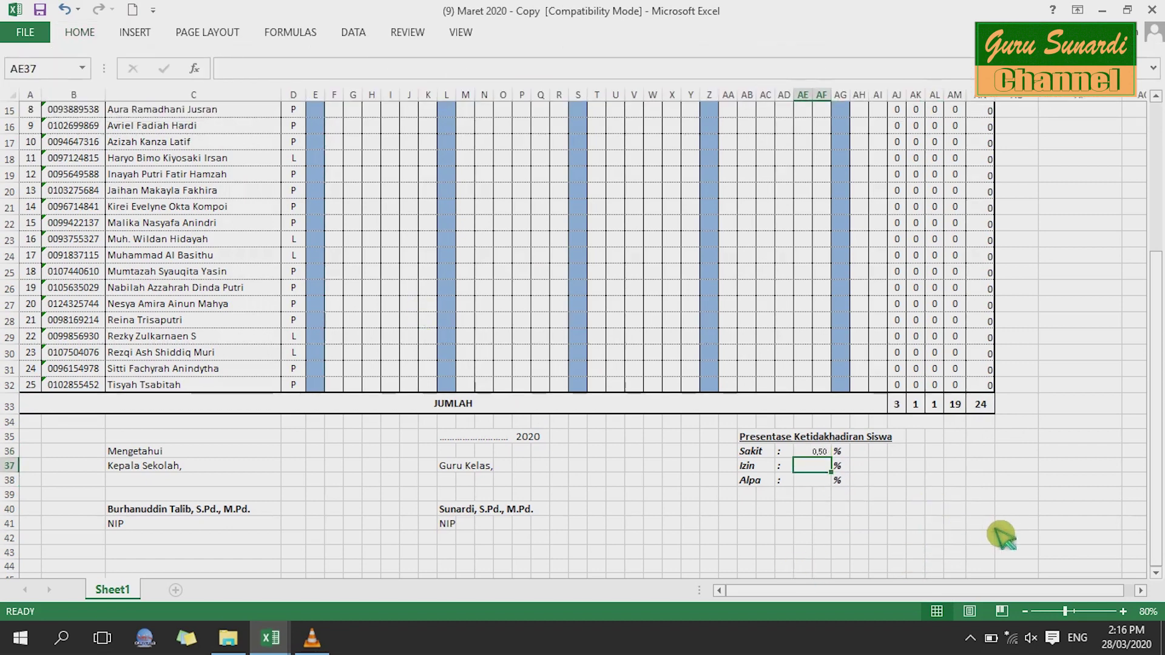
Step: Enter =(AK33*100)/(A32*AN33) in the Izin percentage cell AE37, giving 0,17 %
{"action": "type", "text": "=("}
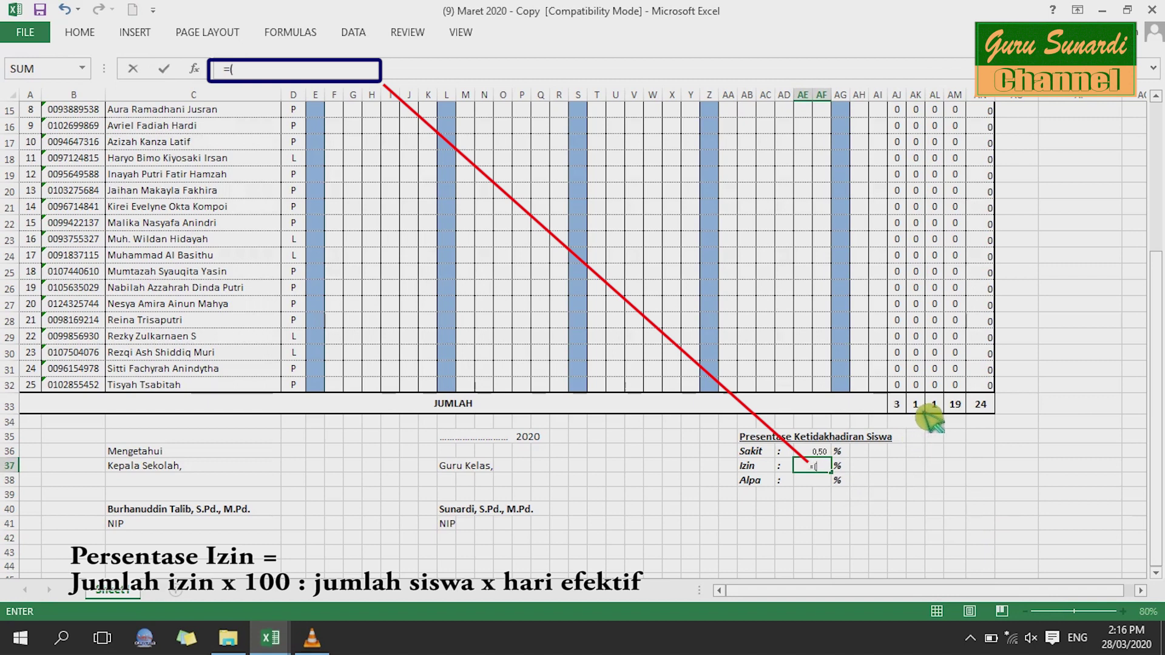
{"action": "left_click", "coordinate": [915, 404]}
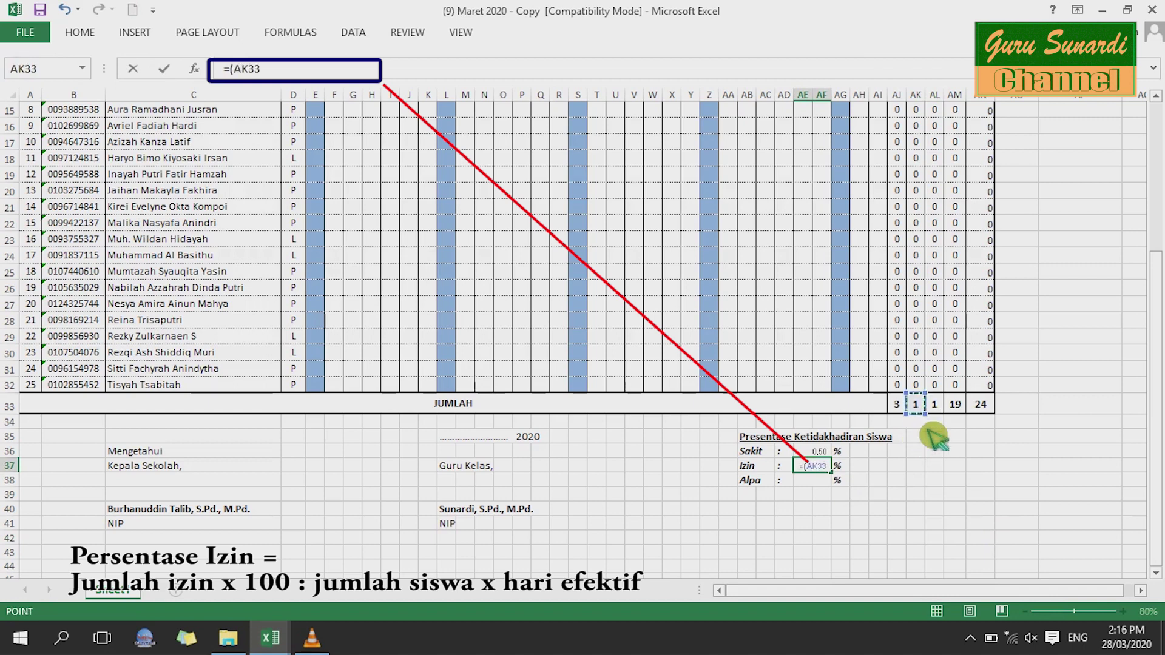
{"action": "type", "text": "*"}
{"action": "type", "text": "100"}
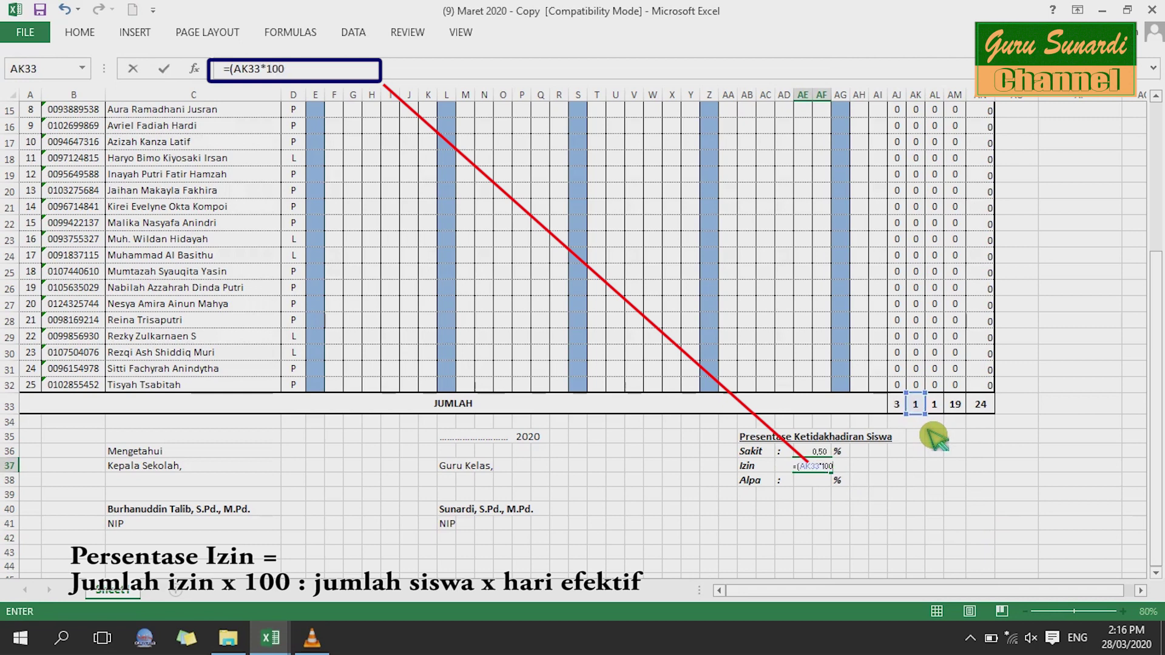
{"action": "type", "text": ")/("}
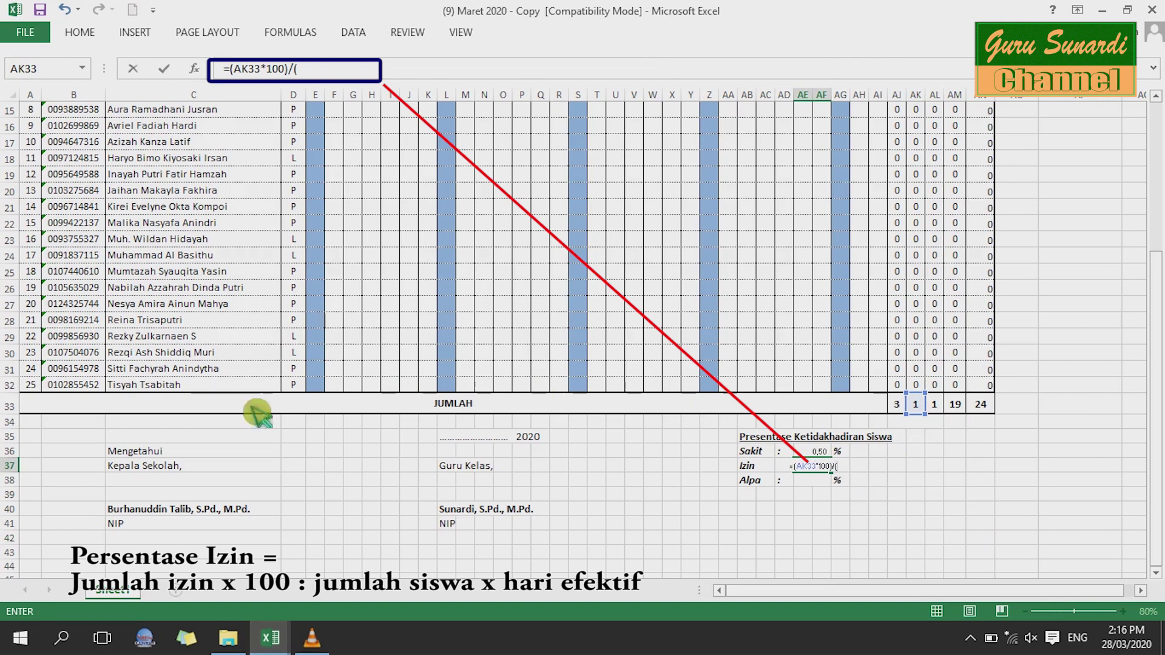
{"action": "left_click", "coordinate": [36, 387]}
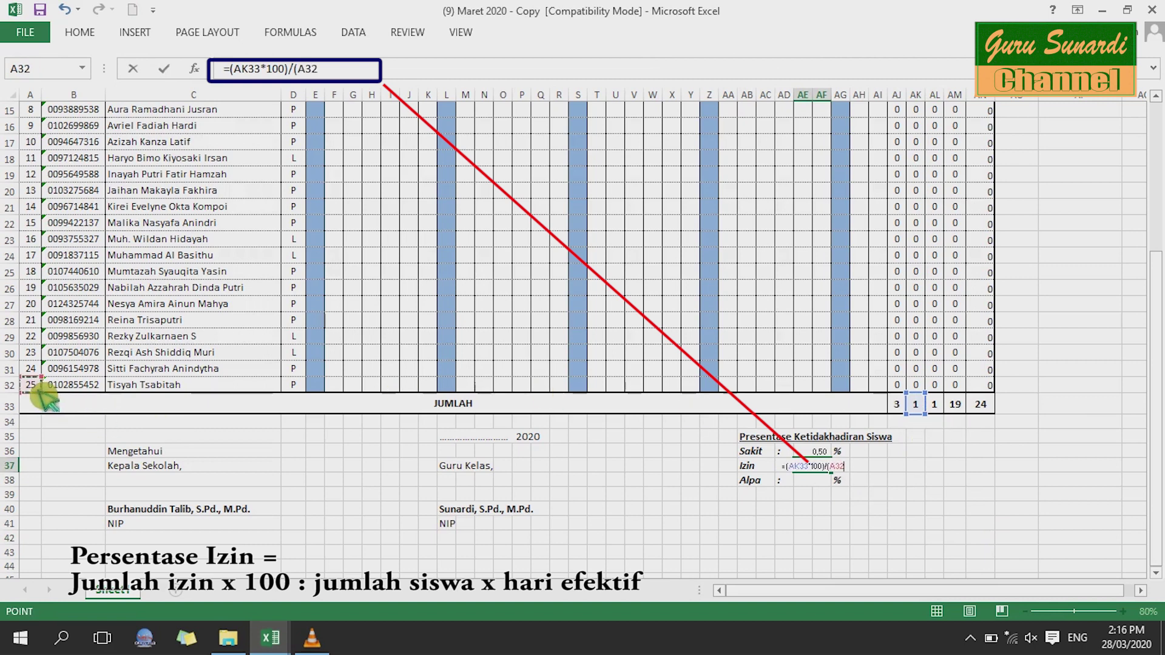
{"action": "type", "text": "*"}
{"action": "left_click", "coordinate": [982, 408]}
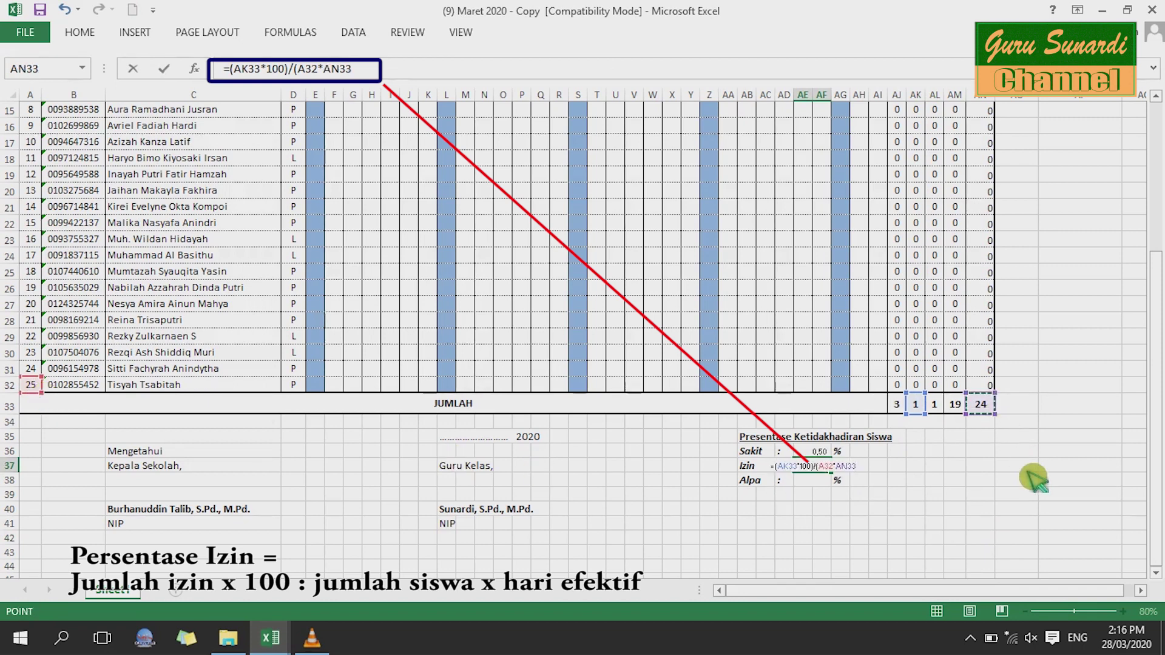
{"action": "type", "text": ")"}
{"action": "key", "text": "Return"}
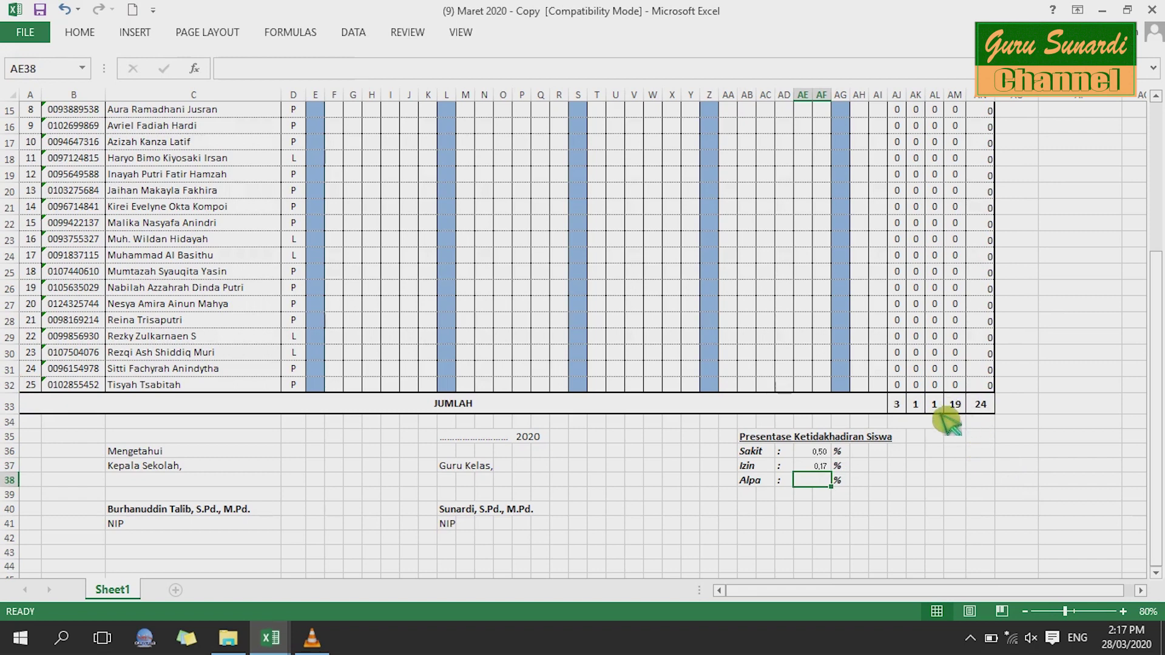
Step: Enter =(AL33*100)/(A32*AN33) in the Alpa percentage cell AE38
{"action": "type", "text": "=("}
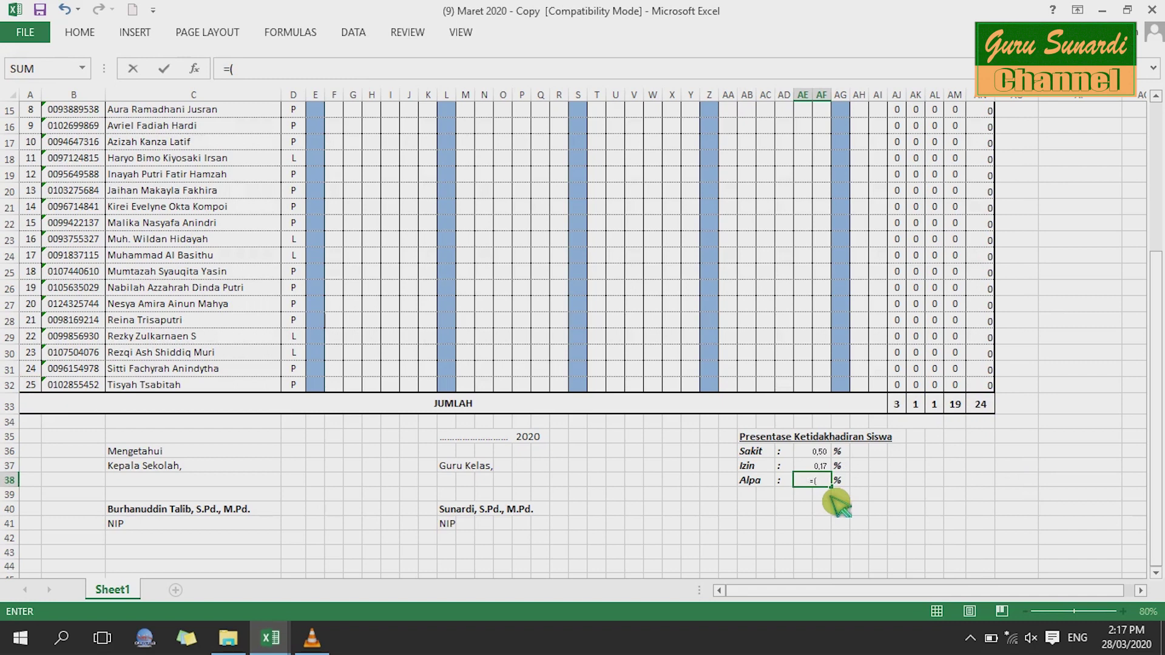
{"action": "left_click", "coordinate": [934, 404]}
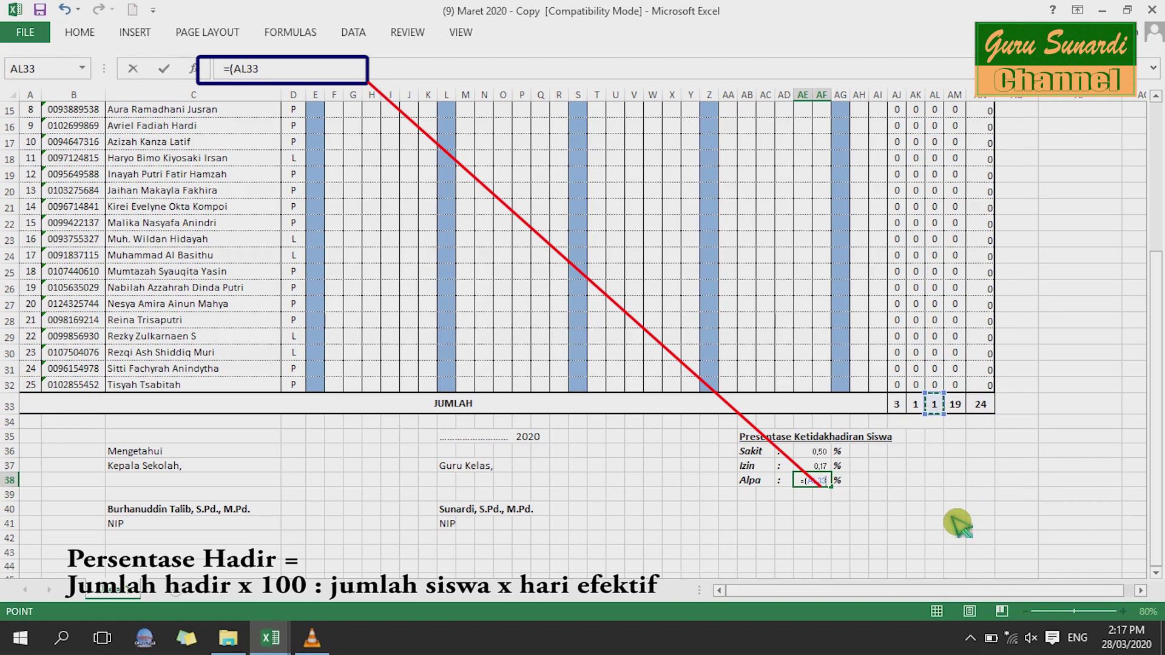
{"action": "type", "text": "*"}
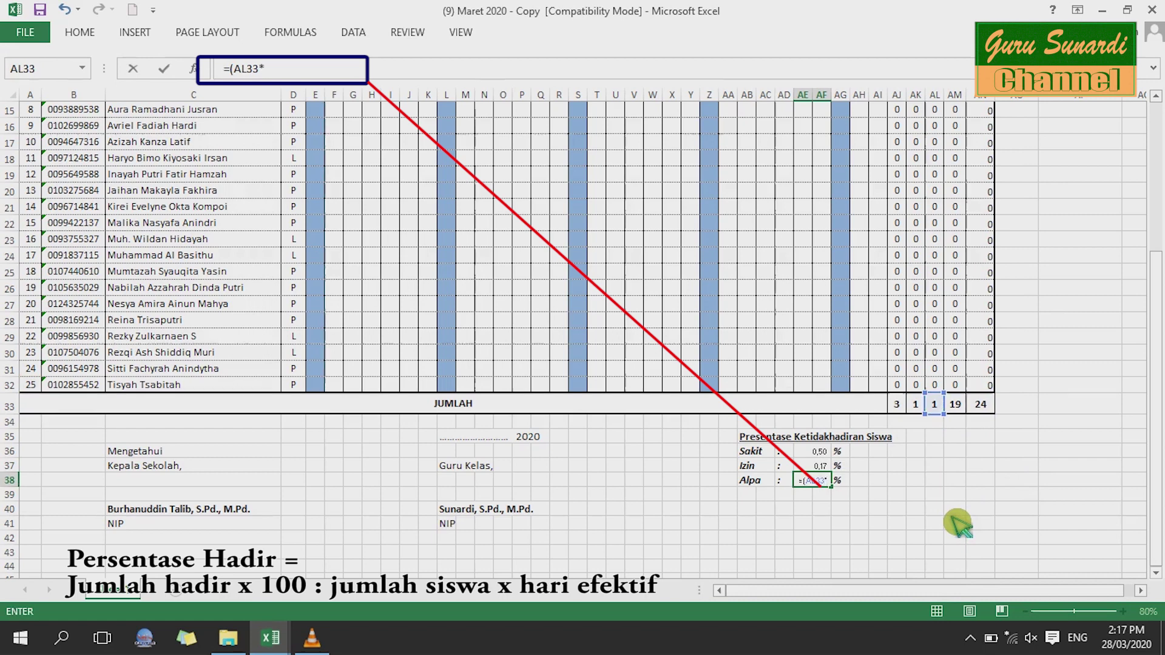
{"action": "type", "text": "100"}
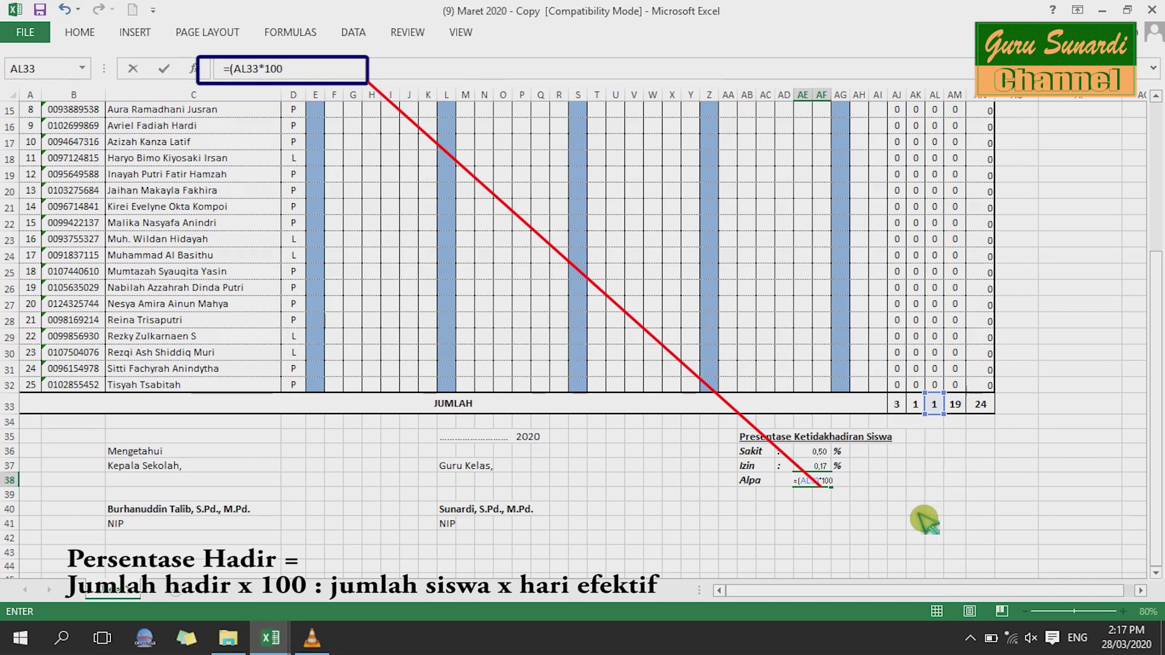
{"action": "type", "text": ")/"}
{"action": "type", "text": "("}
{"action": "left_click", "coordinate": [36, 392]}
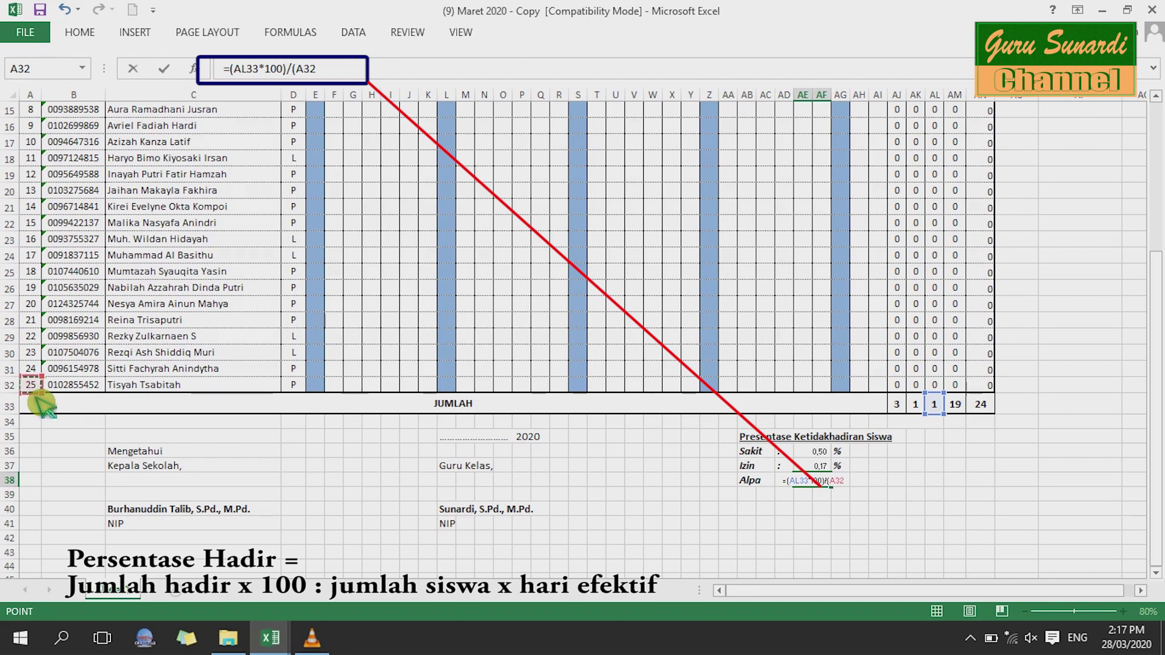
{"action": "type", "text": "*"}
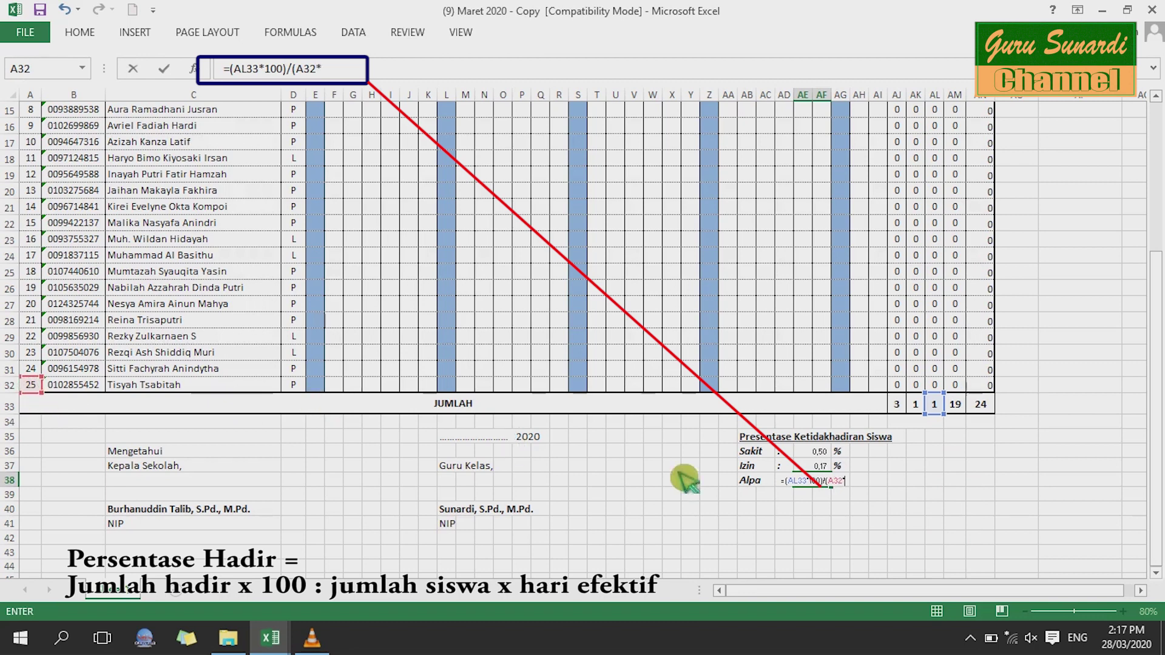
{"action": "left_click", "coordinate": [981, 405]}
{"action": "key", "text": "Return"}
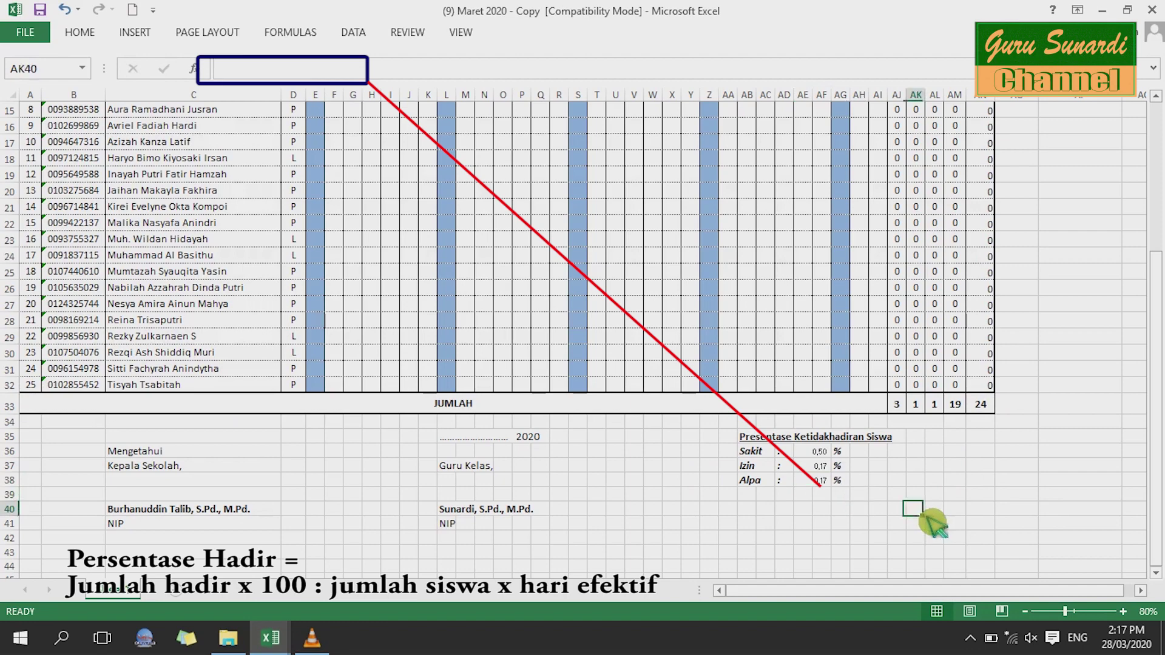
Step: Review the finished Izin and Alpa percentage formulas
{"action": "left_click", "coordinate": [813, 466]}
{"action": "left_click", "coordinate": [829, 481]}
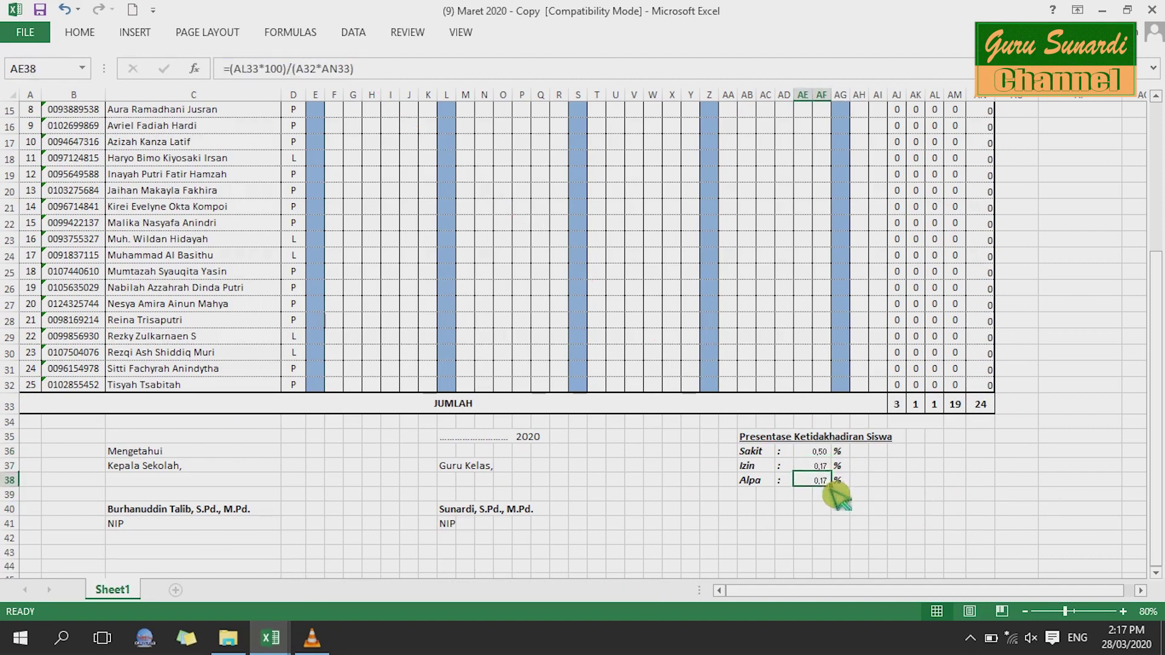
{"action": "left_click", "coordinate": [939, 497]}
{"action": "scroll", "coordinate": [736, 463], "scroll_direction": "up", "scroll_amount": 1}
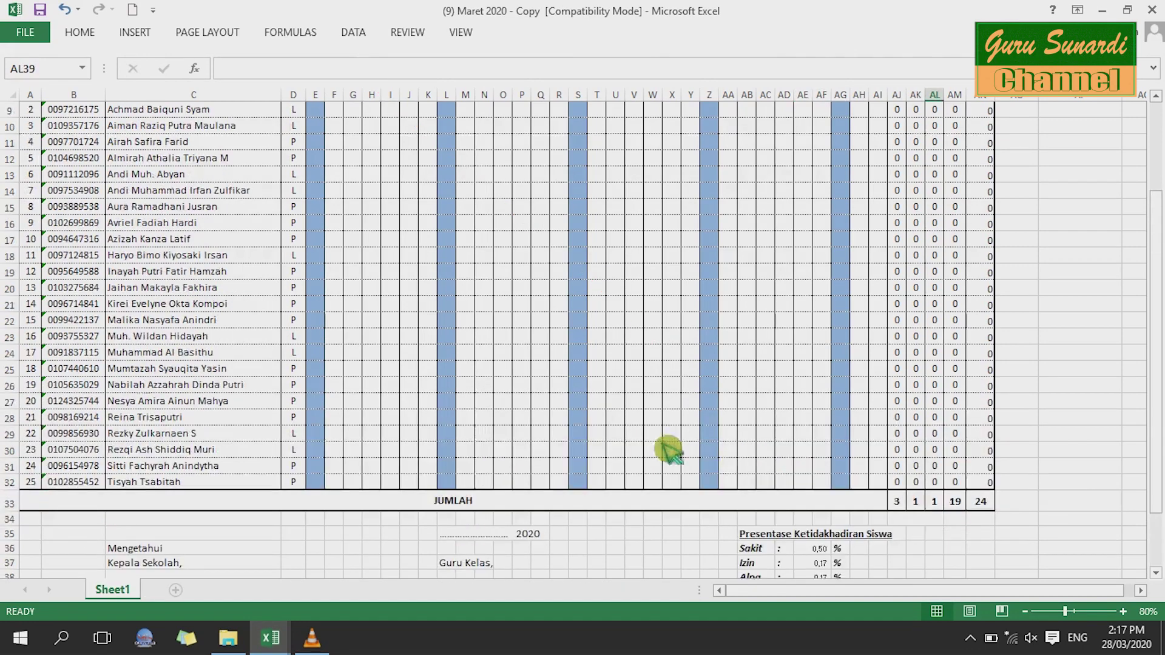
Step: Fill day-2 attendance down column F from F9 with present marks, one s and three i
{"action": "scroll", "coordinate": [546, 364], "scroll_direction": "up", "scroll_amount": 4}
{"action": "left_click", "coordinate": [335, 232]}
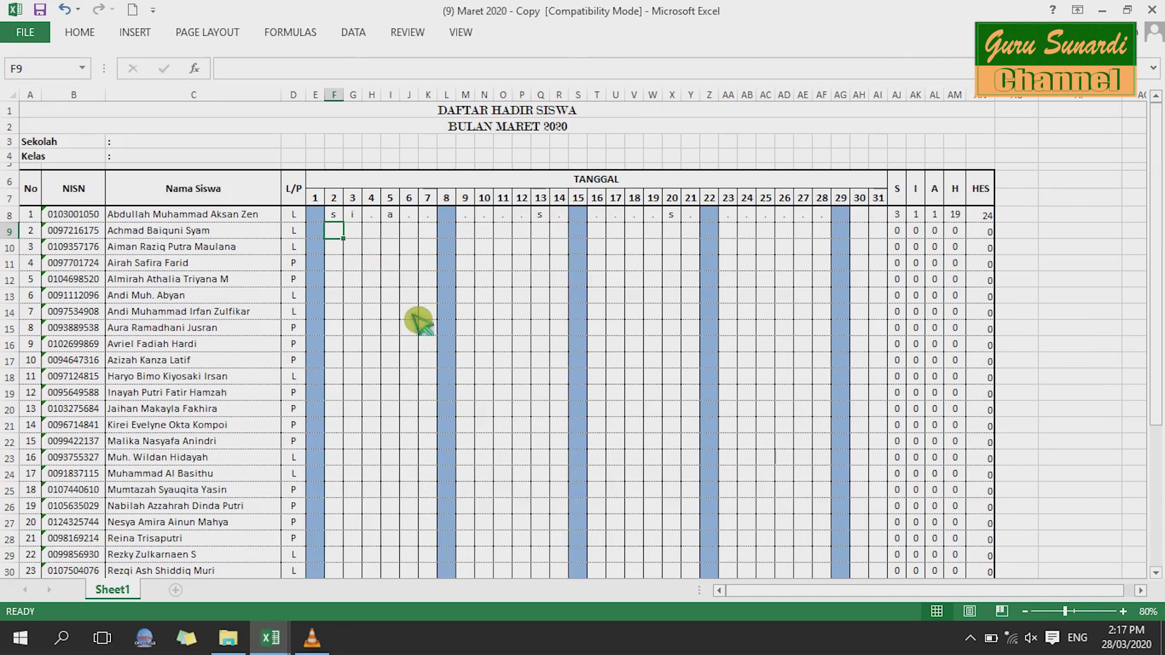
{"action": "type", "text": ". . . . . . . . . . . . . . "}
{"action": "type", "text": "s "}
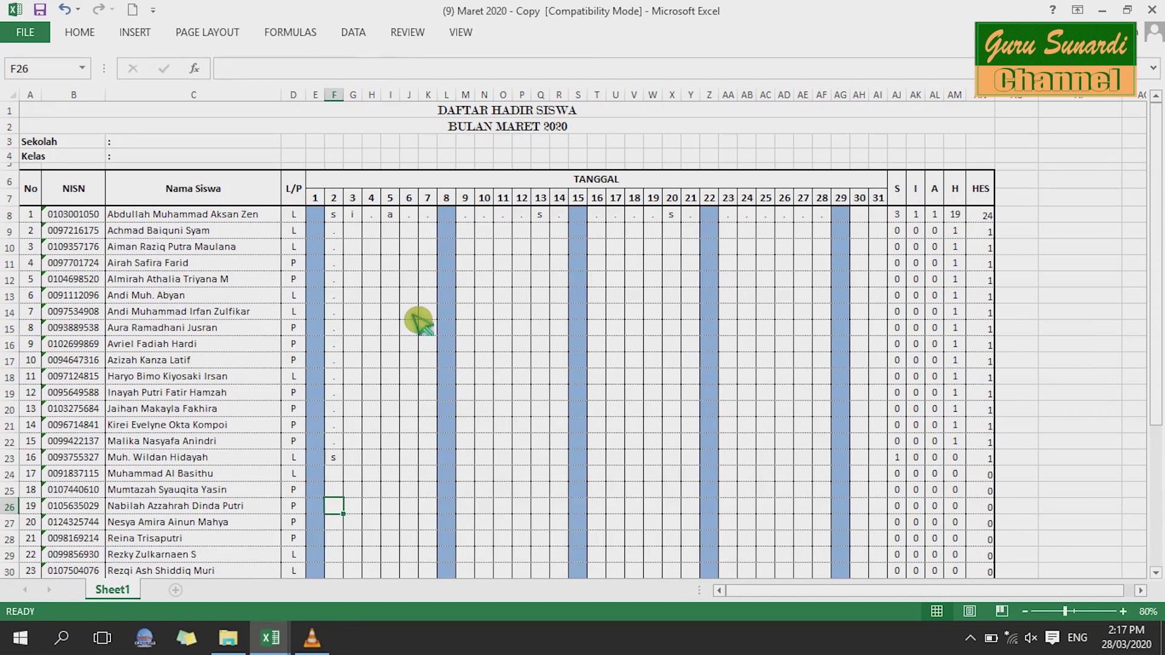
{"action": "type", "text": ". . . . i "}
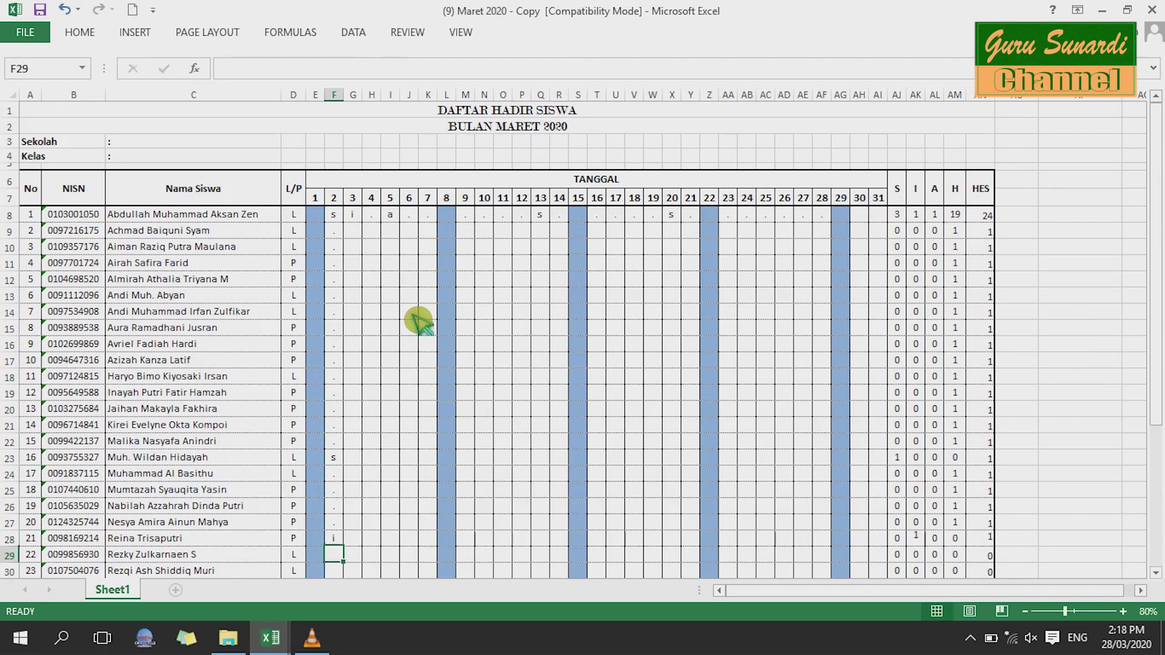
{"action": "type", "text": "i i"}
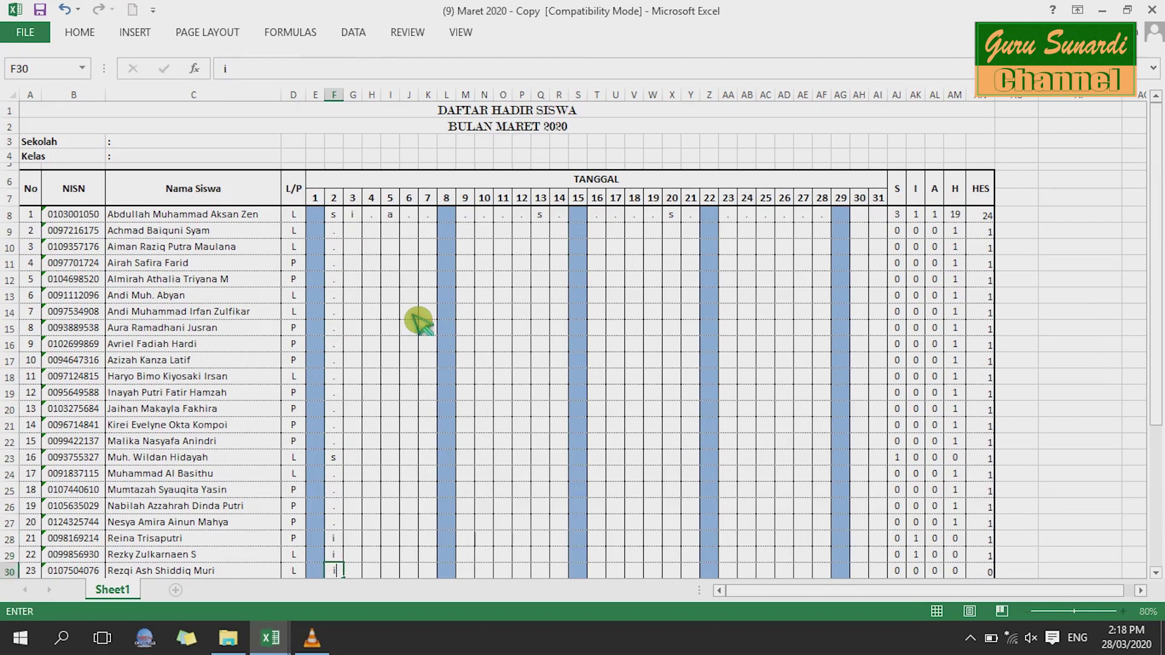
{"action": "key", "text": "Return"}
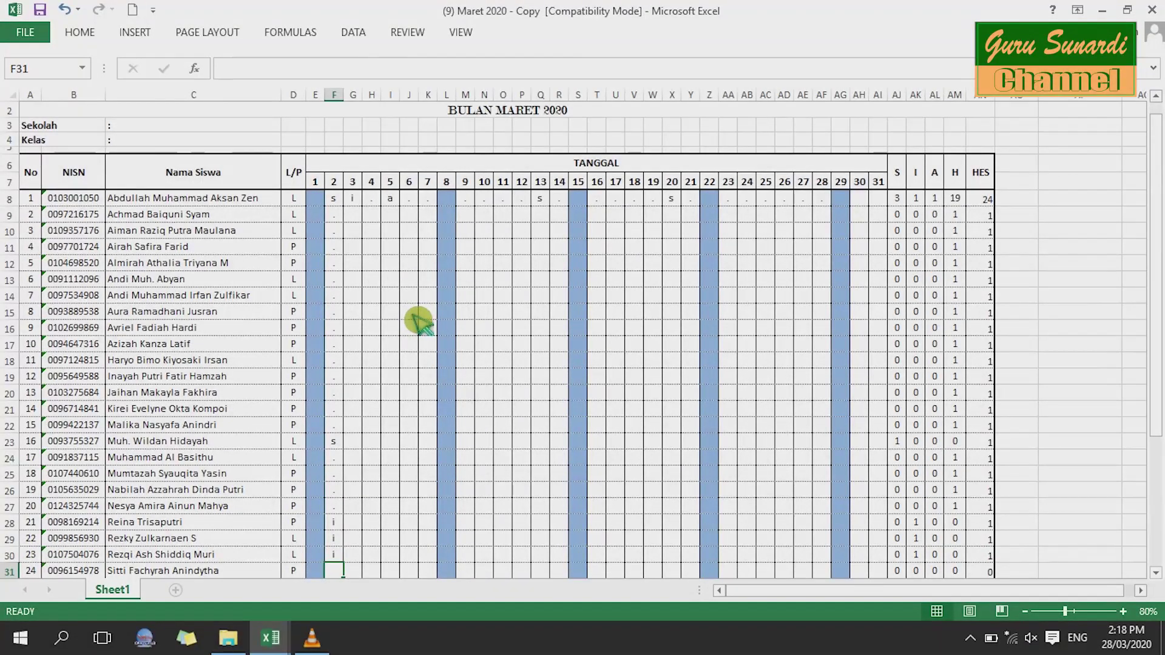
{"action": "type", "text": "."}
{"action": "key", "text": "Return"}
{"action": "type", "text": "."}
{"action": "key", "text": "Return"}
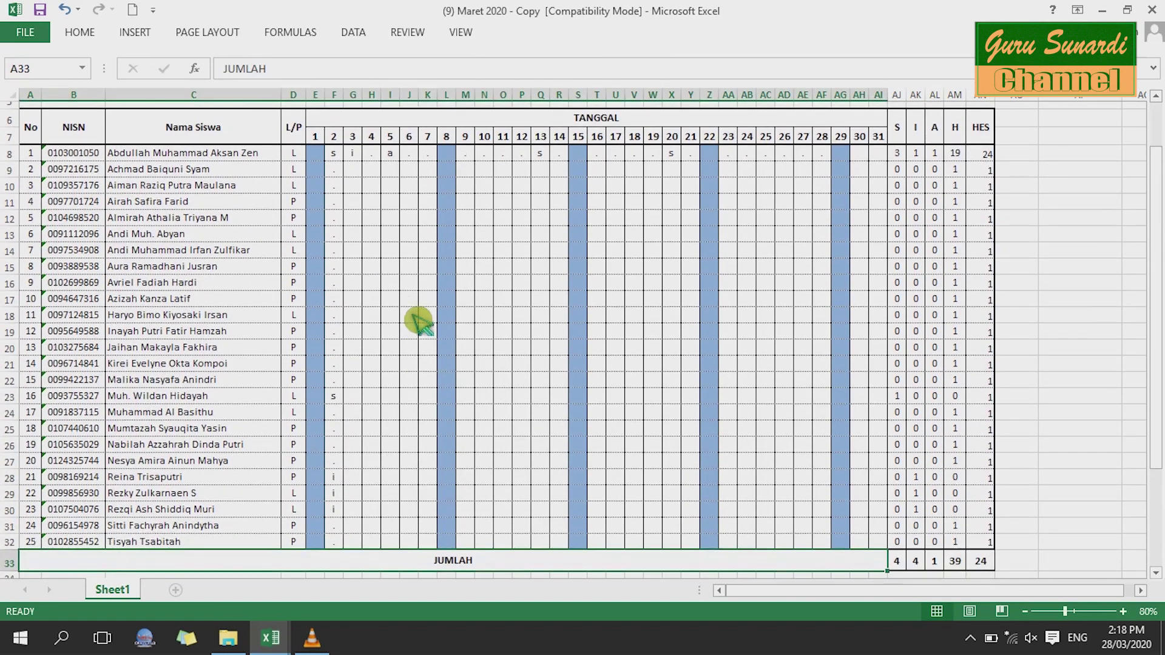
{"action": "scroll", "coordinate": [763, 317], "scroll_direction": "down", "scroll_amount": 3}
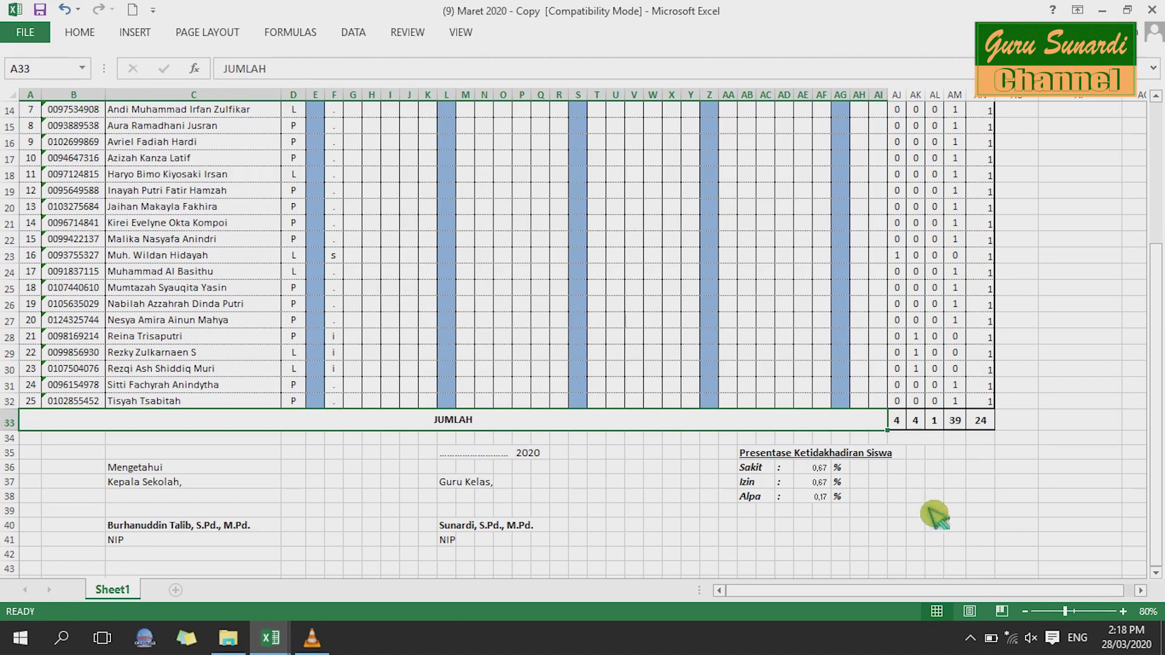
{"action": "left_click", "coordinate": [1029, 488]}
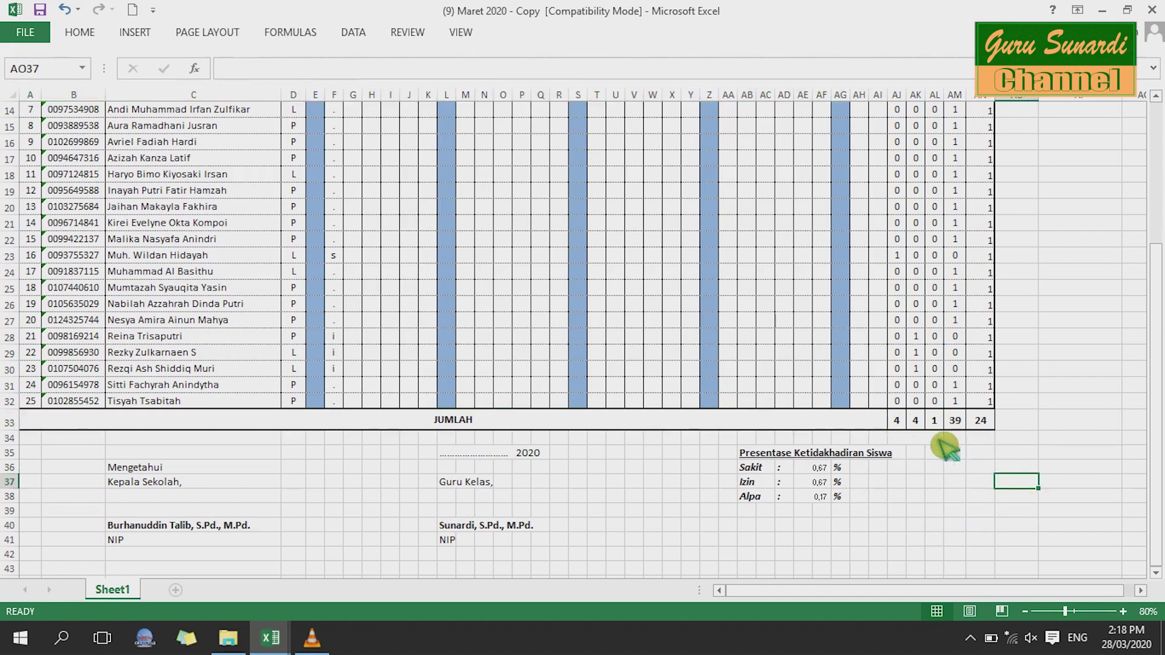
{"action": "scroll", "coordinate": [949, 458], "scroll_direction": "up", "scroll_amount": 2}
{"action": "scroll", "coordinate": [955, 464], "scroll_direction": "up", "scroll_amount": 3}
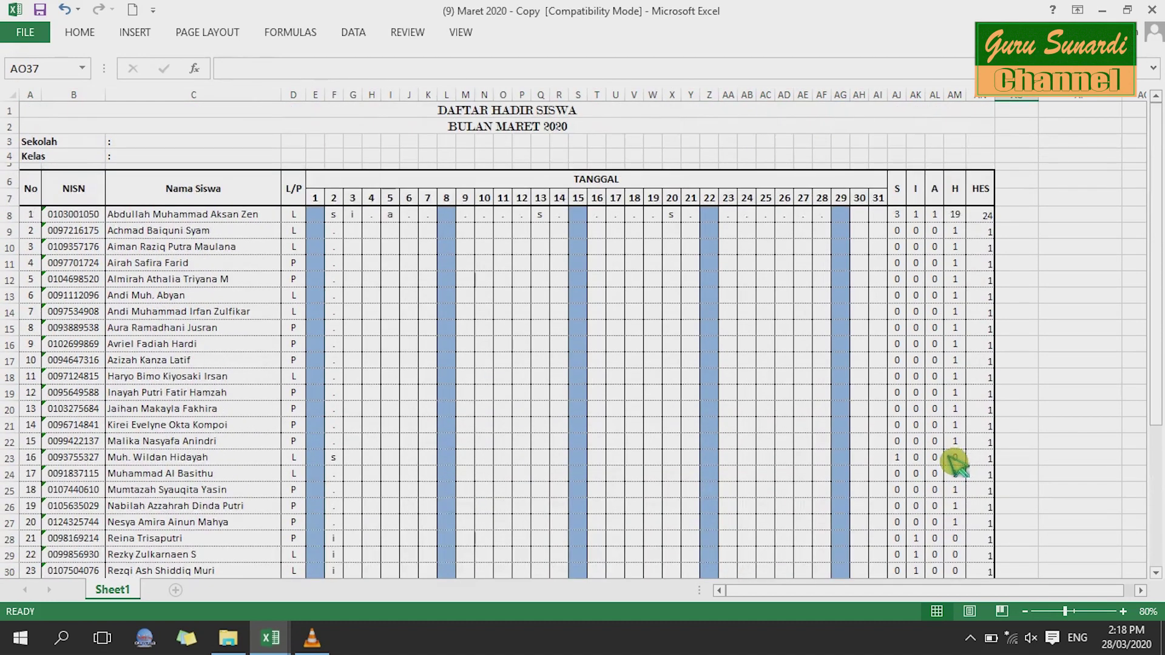
{"action": "scroll", "coordinate": [523, 426], "scroll_direction": "down", "scroll_amount": 2}
{"action": "scroll", "coordinate": [523, 427], "scroll_direction": "down", "scroll_amount": 2}
{"action": "scroll", "coordinate": [522, 421], "scroll_direction": "up", "scroll_amount": 4}
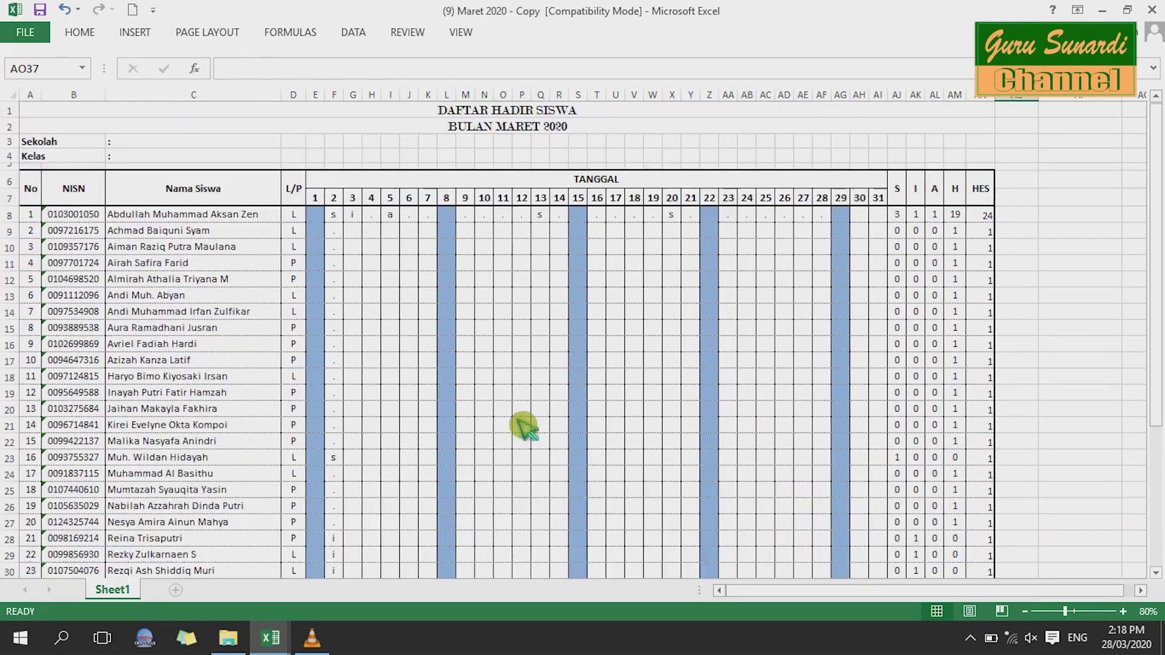